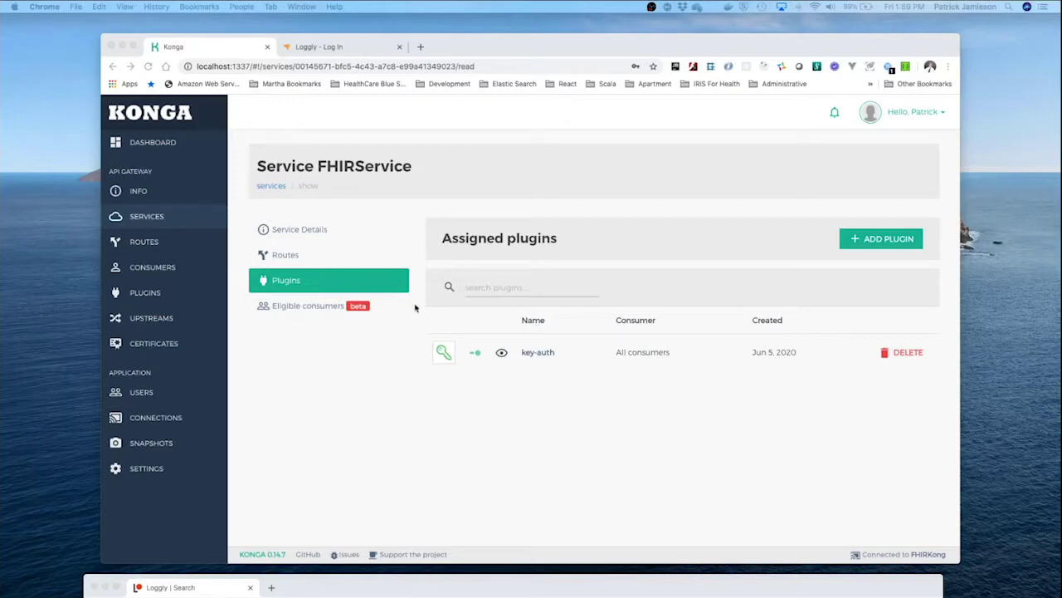
- Start adding a plugin to FHIRService and pick Http Log from the Logging category
{"action": "left_click", "coordinate": [880, 244]}
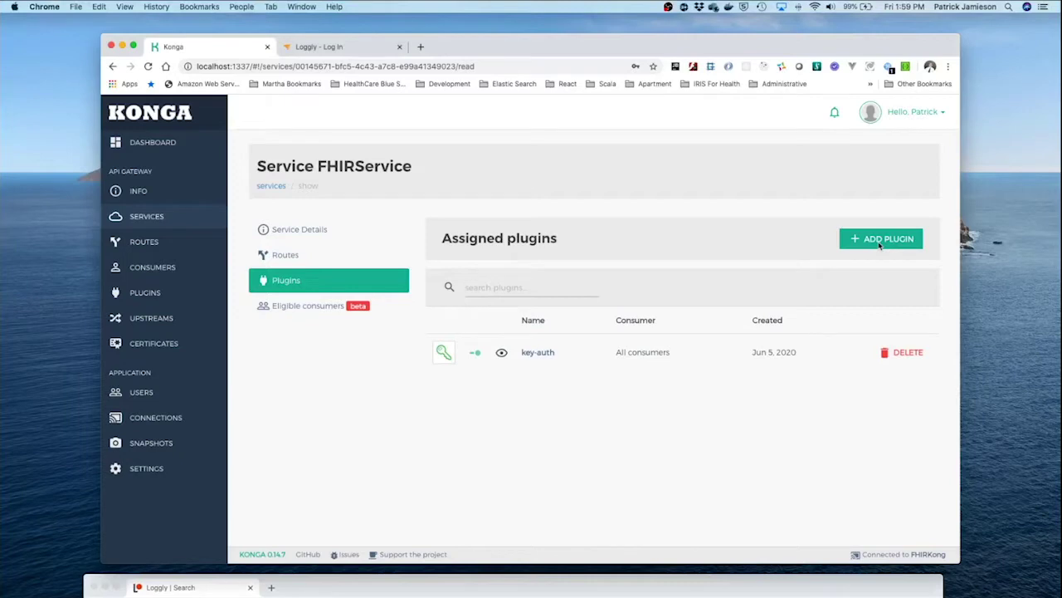
{"action": "left_click", "coordinate": [880, 242]}
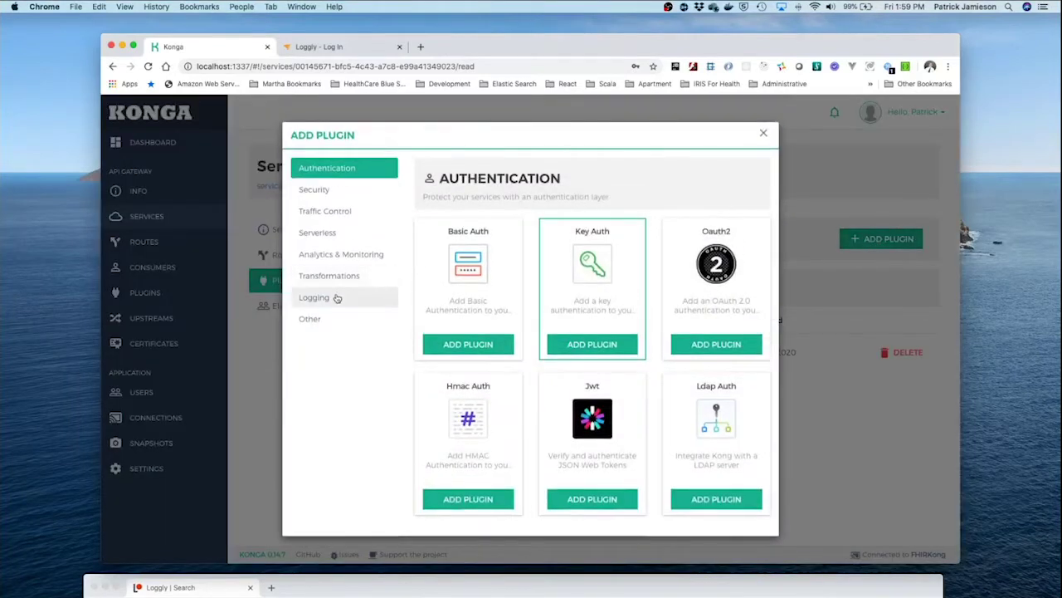
{"action": "left_click", "coordinate": [332, 297]}
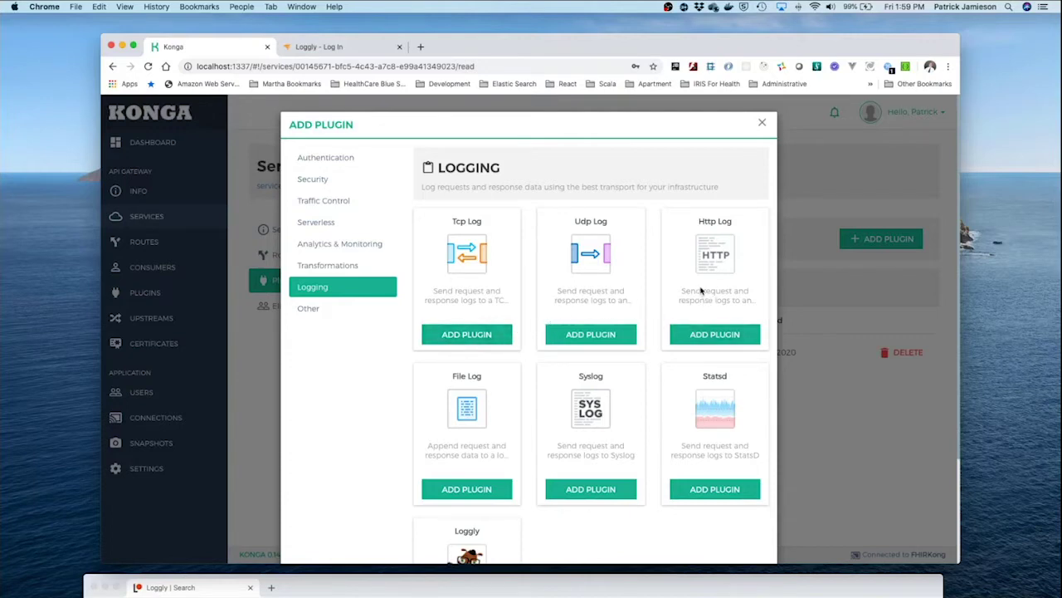
{"action": "left_click", "coordinate": [721, 335]}
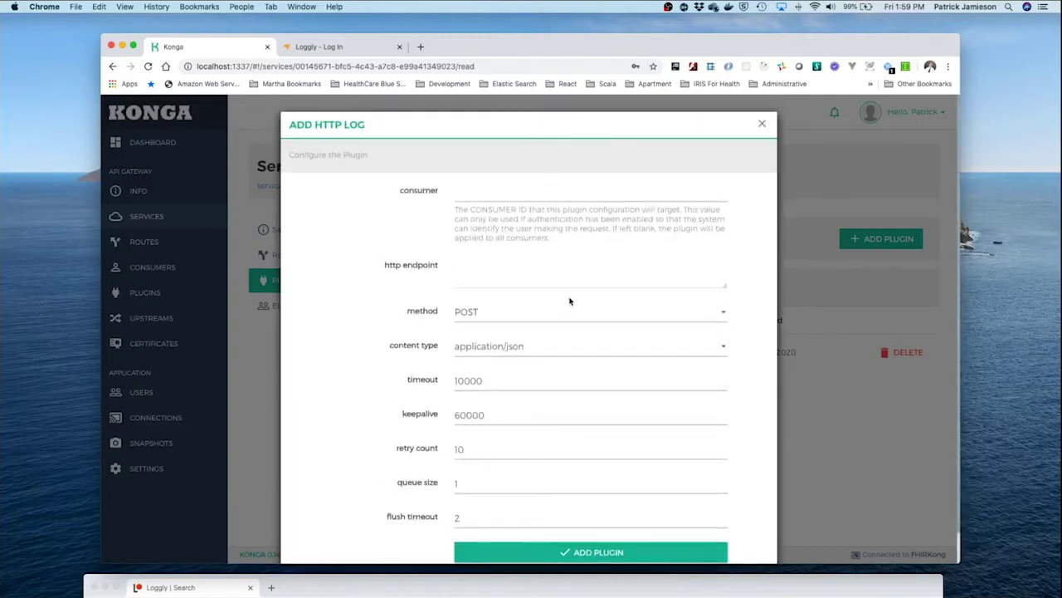
- Paste the Loggly URL as the http endpoint, save the HTTP Log plugin, and close the picker
{"action": "left_click", "coordinate": [499, 281]}
{"action": "right_click", "coordinate": [500, 281]}
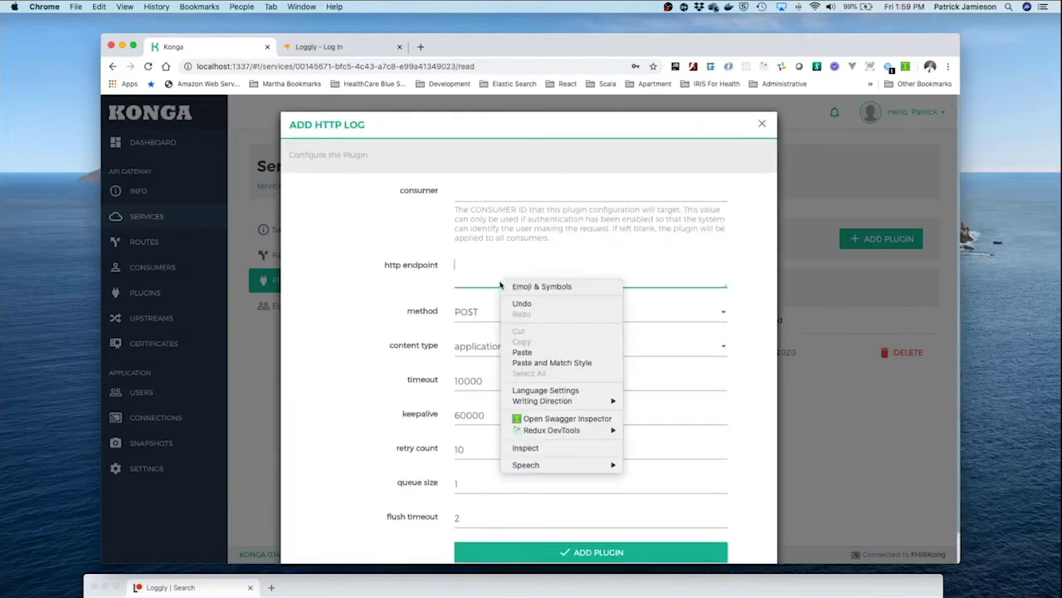
{"action": "left_click", "coordinate": [539, 353]}
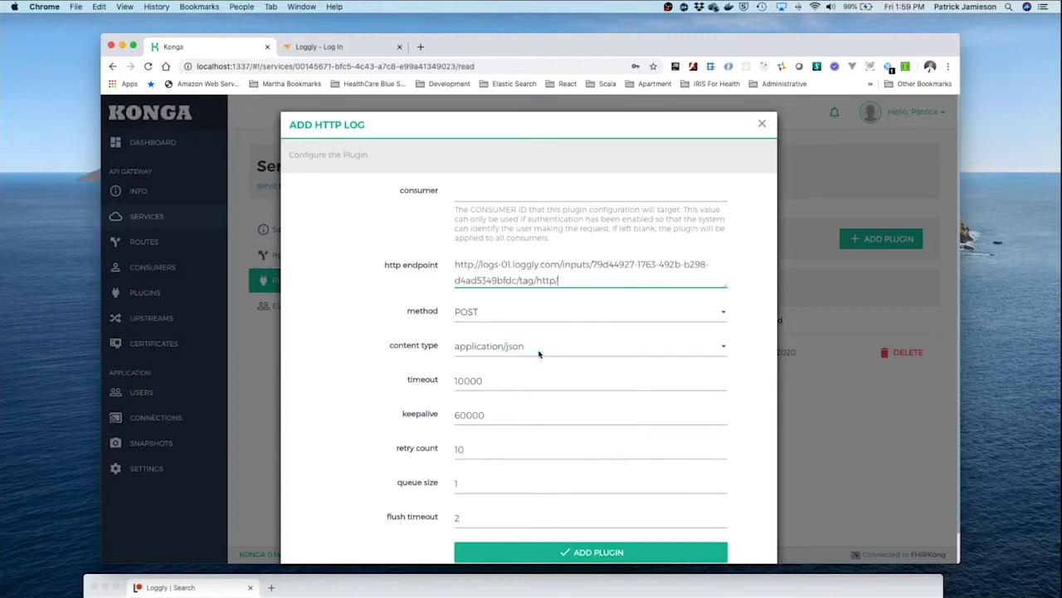
{"action": "left_click", "coordinate": [613, 555]}
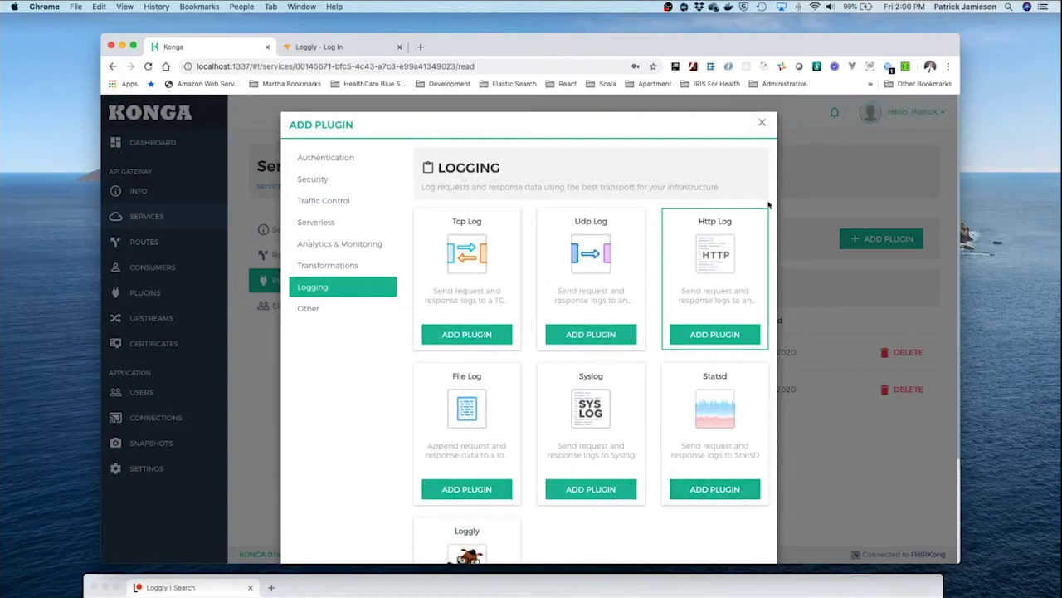
{"action": "left_click", "coordinate": [763, 124]}
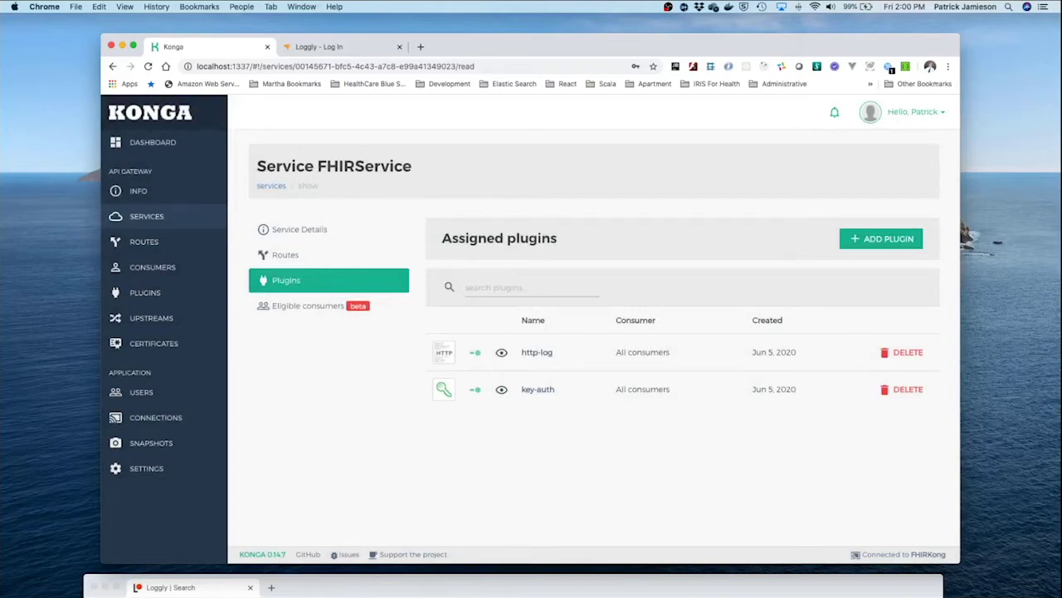
- Switch to Postman and open its Collection Runner
{"action": "key", "text": "super+Tab"}
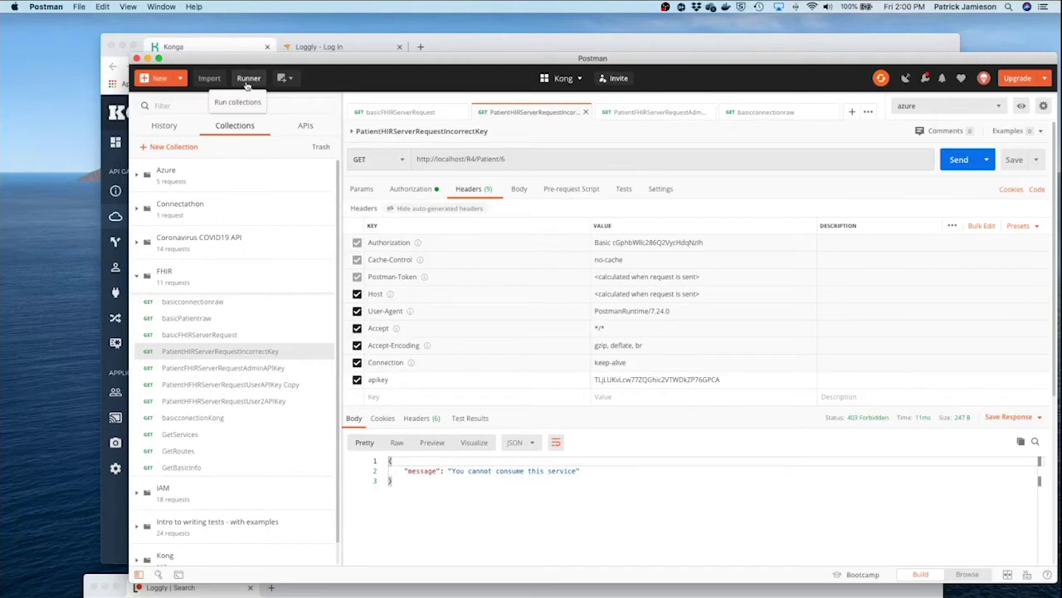
{"action": "left_click", "coordinate": [248, 83]}
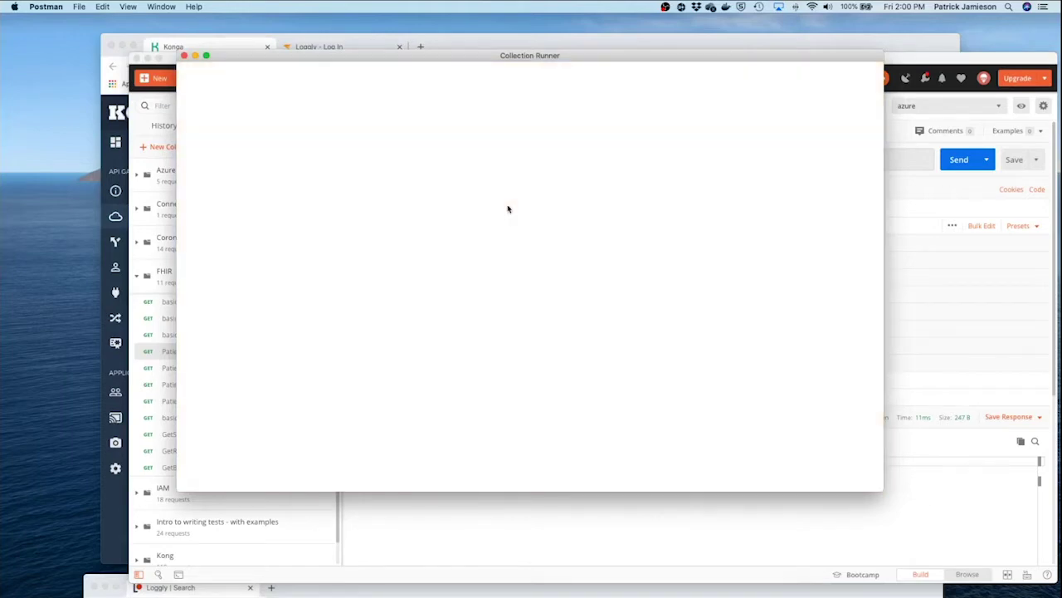
- Select the FHIR collection and exclude all requests except the two patient API-key requests
{"action": "left_click", "coordinate": [234, 218]}
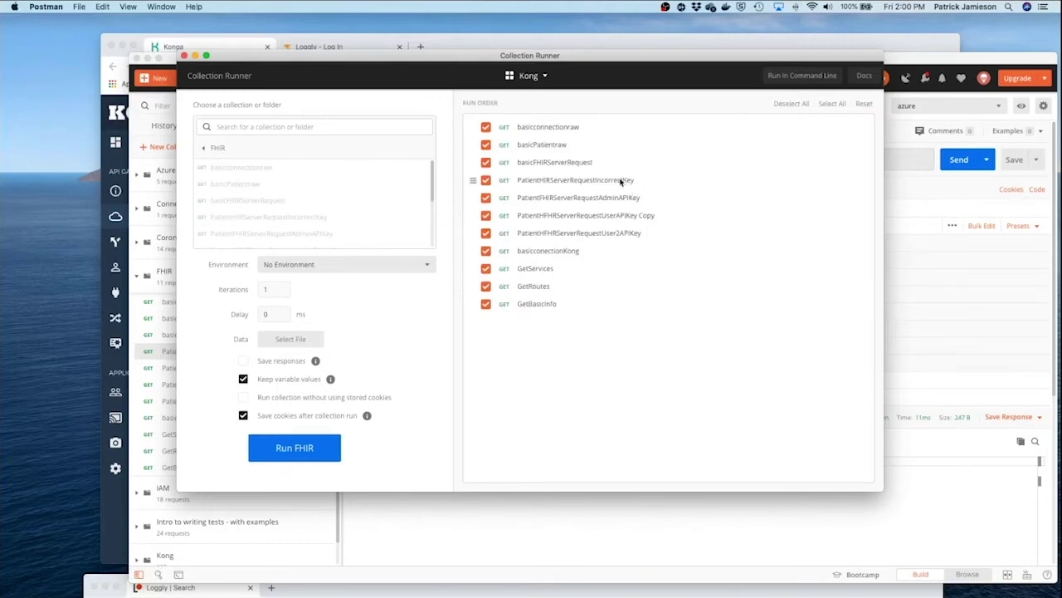
{"action": "left_click", "coordinate": [485, 162]}
{"action": "left_click", "coordinate": [487, 146]}
{"action": "left_click", "coordinate": [486, 127]}
{"action": "left_click", "coordinate": [486, 216]}
{"action": "left_click", "coordinate": [487, 234]}
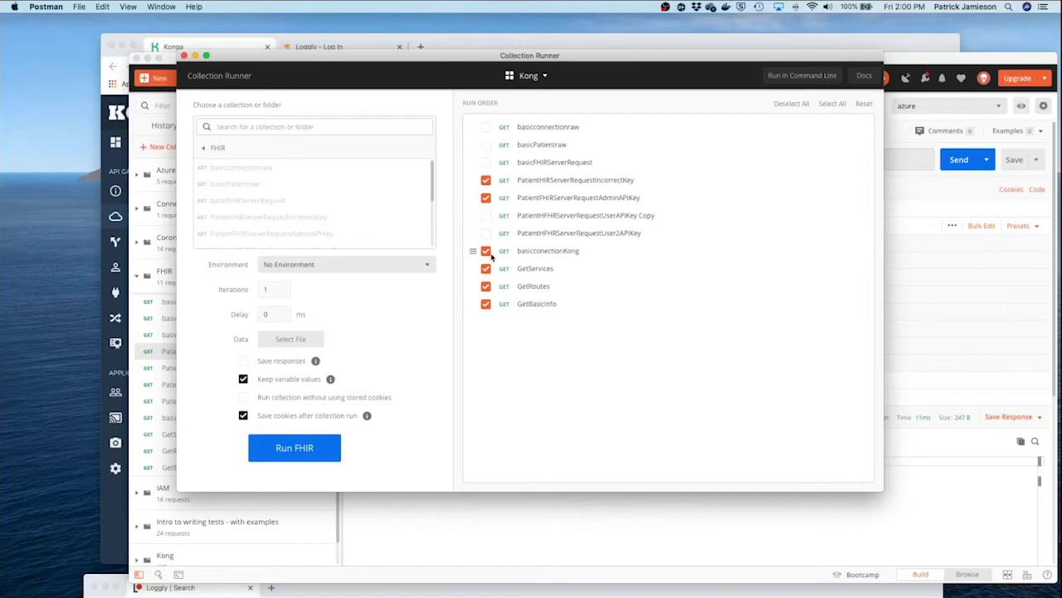
{"action": "left_click", "coordinate": [487, 252]}
{"action": "left_click", "coordinate": [486, 269]}
{"action": "left_click", "coordinate": [487, 287]}
{"action": "left_click", "coordinate": [486, 305]}
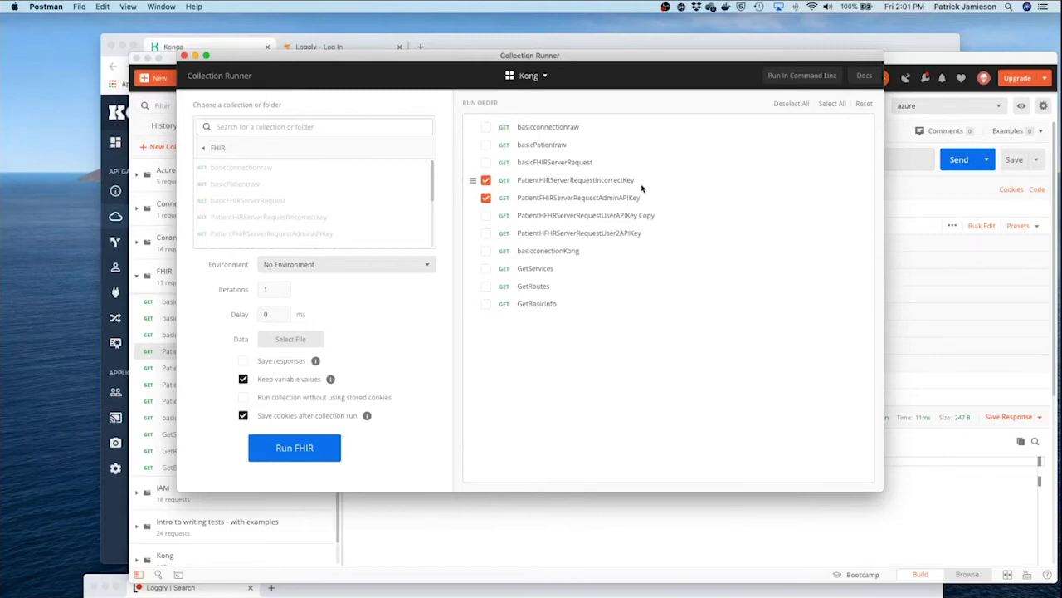
- Set the run to 100 iterations and start running FHIR
{"action": "left_click", "coordinate": [268, 292]}
{"action": "type", "text": "00"}
{"action": "left_click", "coordinate": [307, 448]}
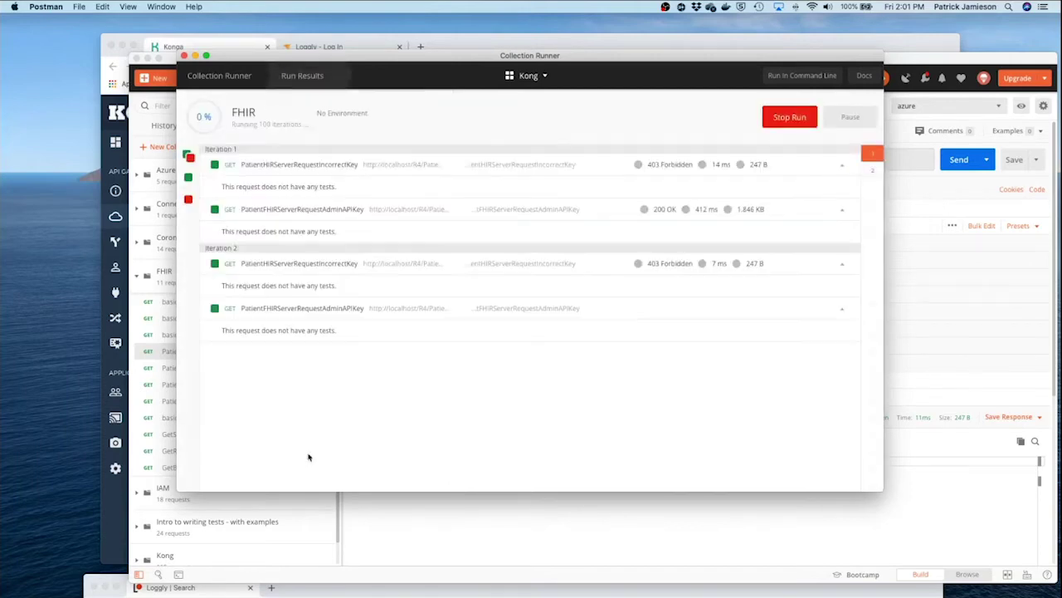
- Follow the run results to iteration 100, then close the runner and minimize Postman
{"action": "scroll", "coordinate": [332, 424], "scroll_direction": "down", "scroll_amount": 5}
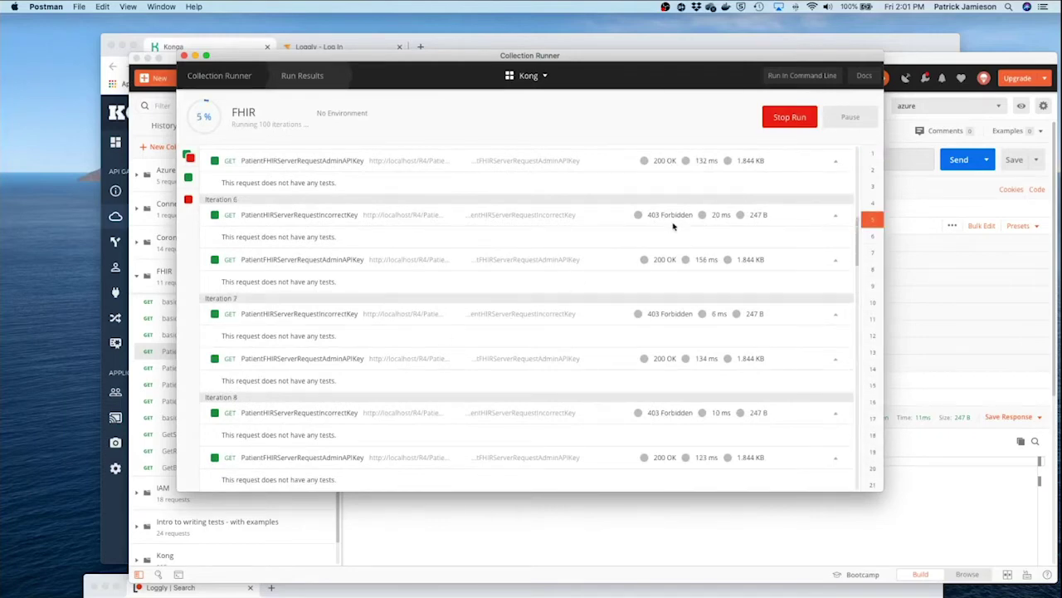
{"action": "scroll", "coordinate": [673, 226], "scroll_direction": "down", "scroll_amount": 15}
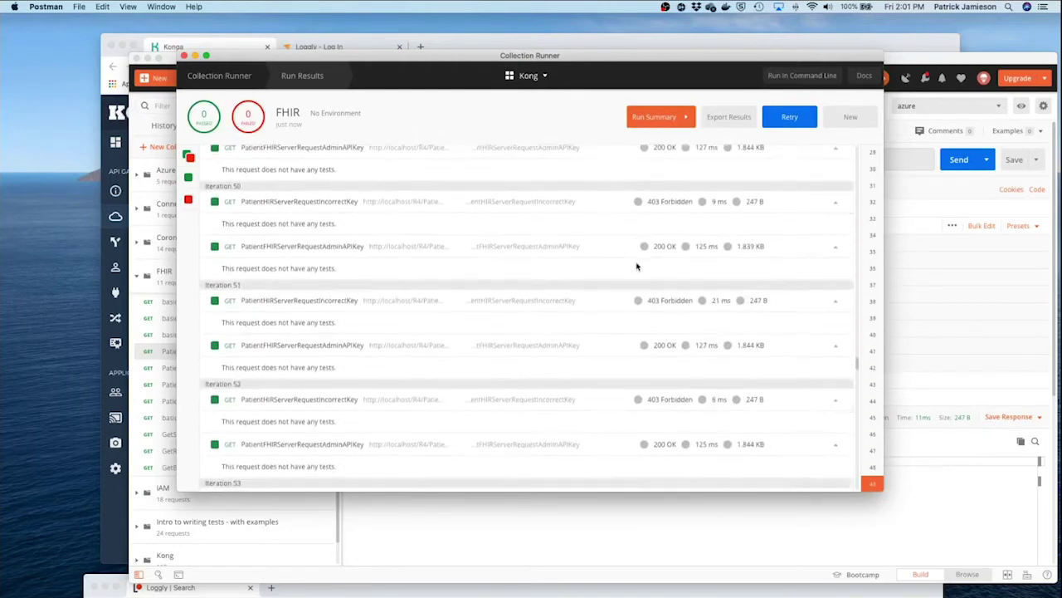
{"action": "scroll", "coordinate": [637, 266], "scroll_direction": "down", "scroll_amount": 10}
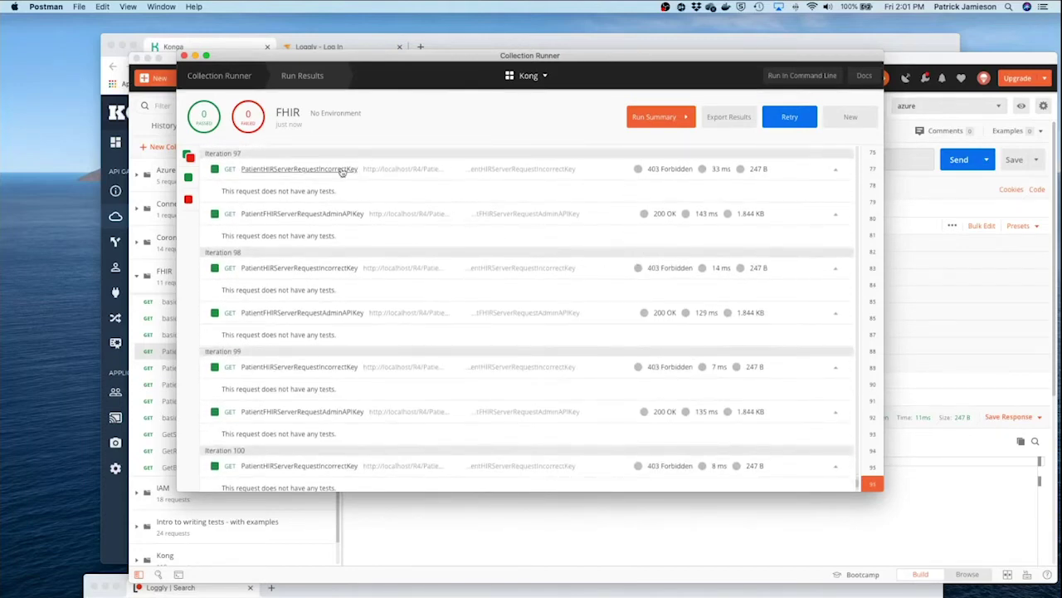
{"action": "left_click", "coordinate": [184, 55]}
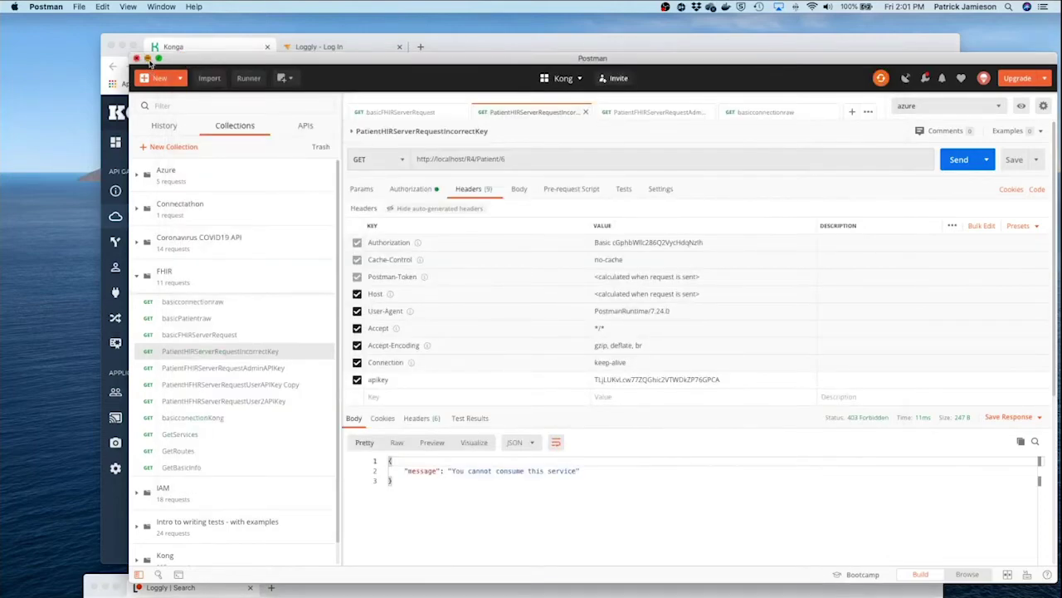
{"action": "left_click", "coordinate": [148, 60]}
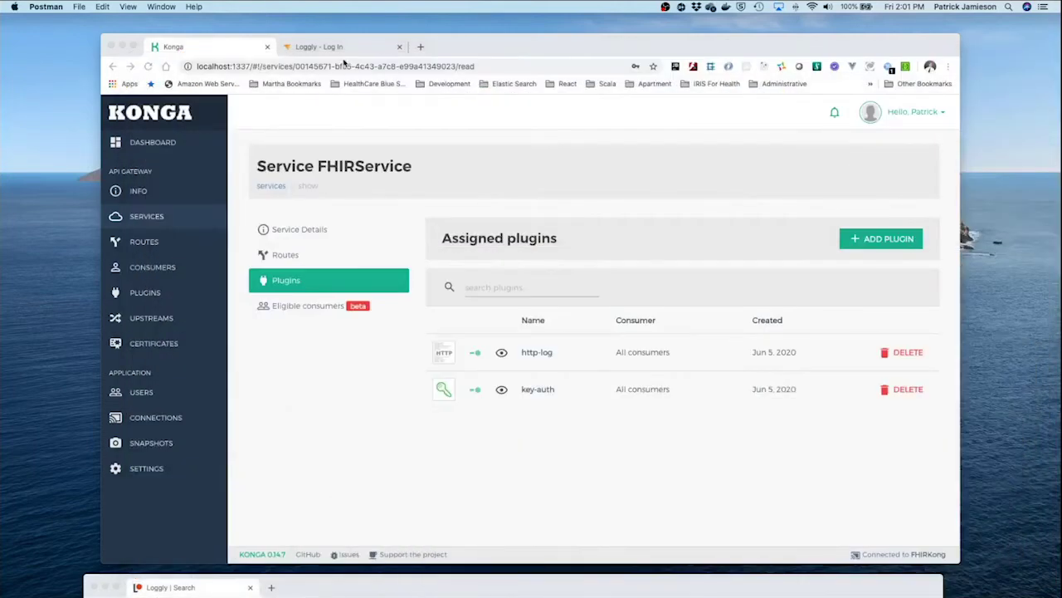
- Log in to Loggly from its login tab, resubmitting after refocusing the browser
{"action": "left_click", "coordinate": [347, 49]}
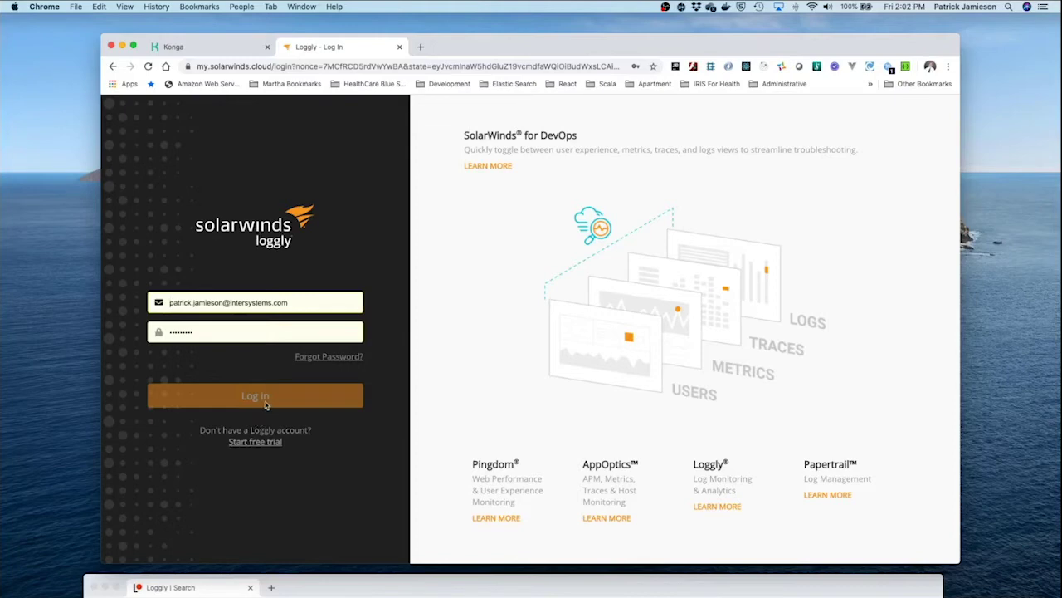
{"action": "left_click", "coordinate": [267, 404]}
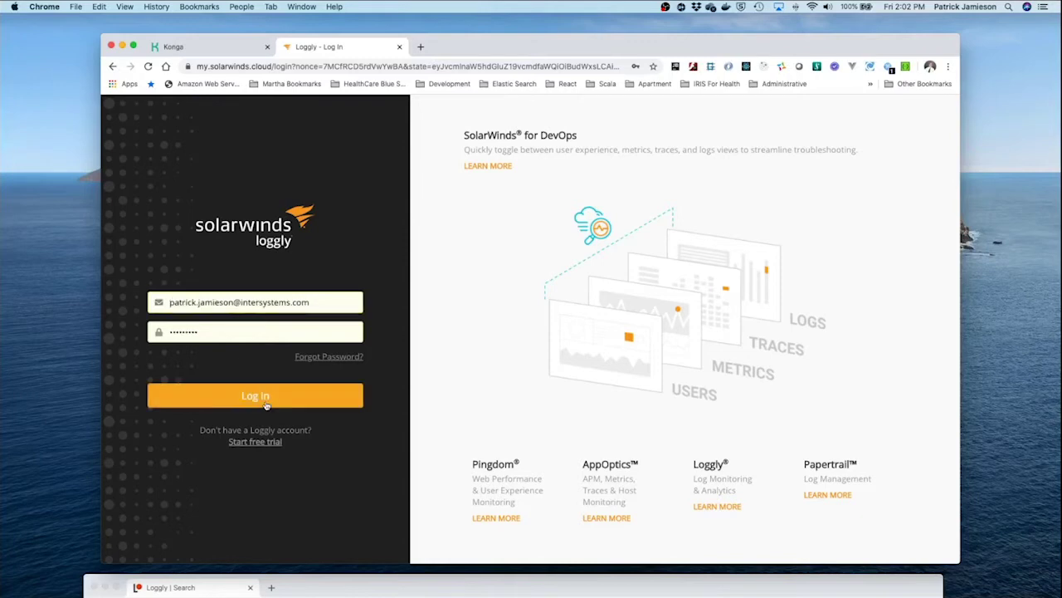
{"action": "left_click", "coordinate": [267, 404]}
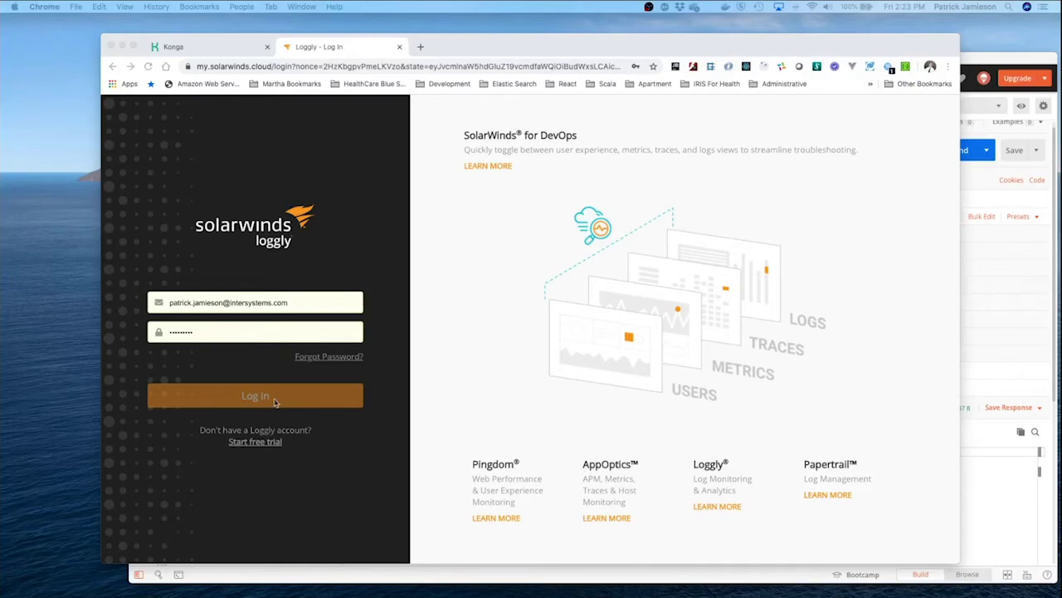
{"action": "left_click", "coordinate": [275, 401]}
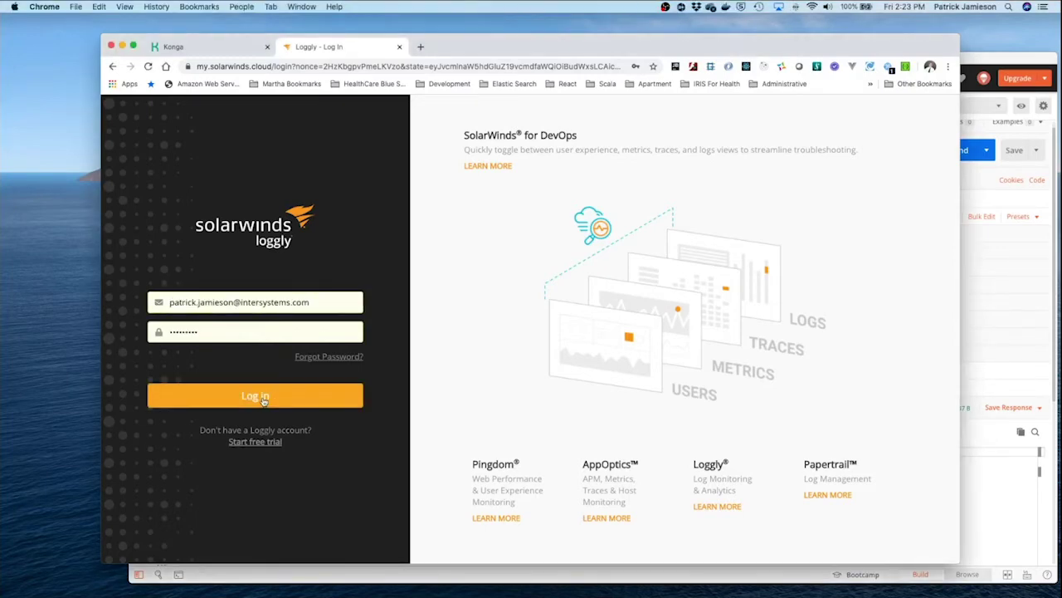
{"action": "left_click", "coordinate": [264, 400]}
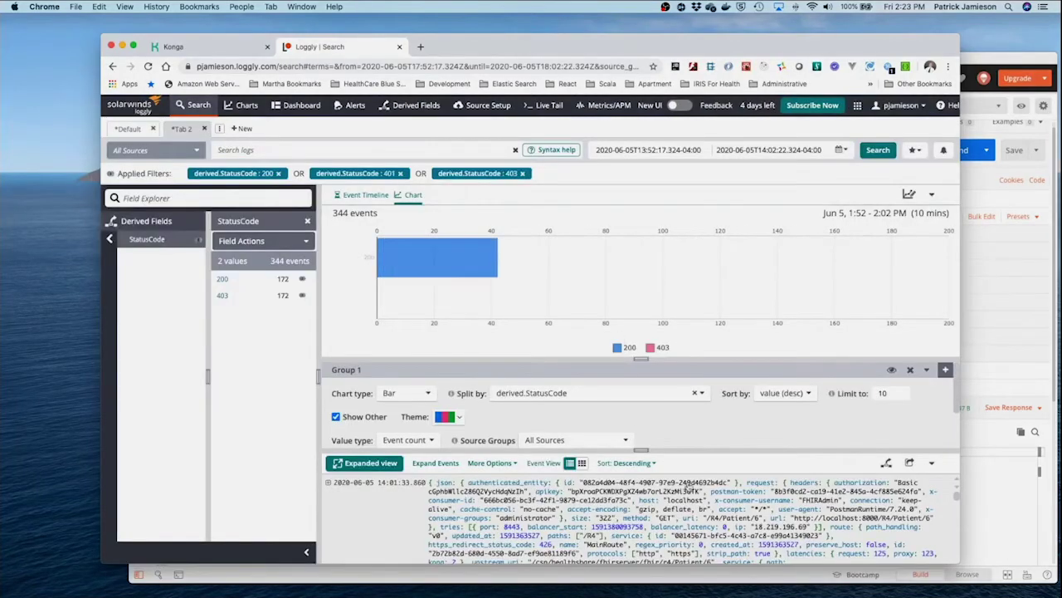
- Scroll through the StatusCode chart (172 × 200, 172 × 403) and the logged Kong events
{"action": "scroll", "coordinate": [695, 490], "scroll_direction": "down", "scroll_amount": 3}
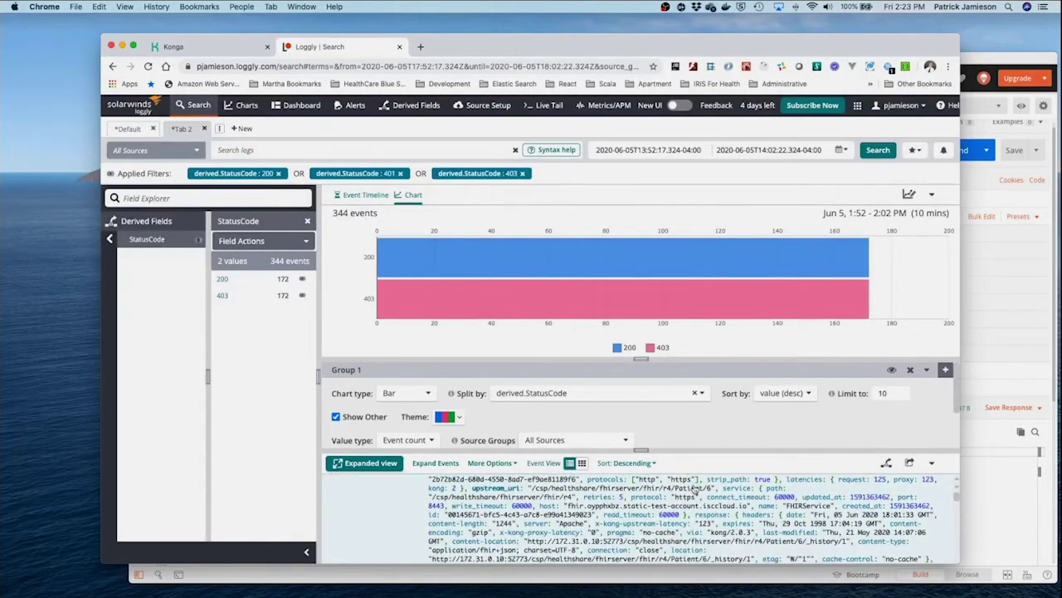
{"action": "scroll", "coordinate": [695, 490], "scroll_direction": "down", "scroll_amount": 3}
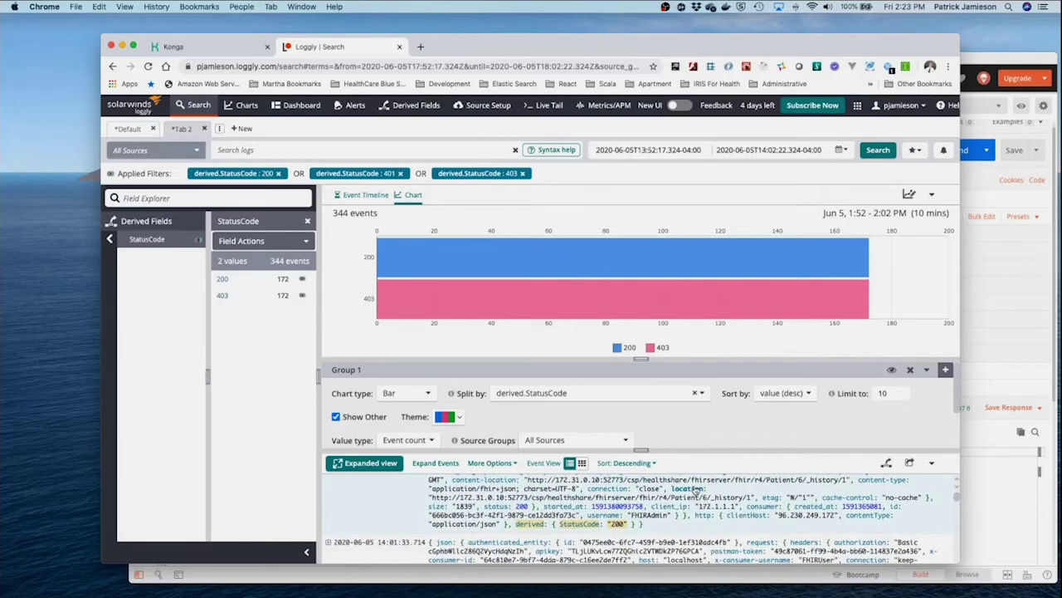
{"action": "scroll", "coordinate": [696, 490], "scroll_direction": "down", "scroll_amount": 3}
{"action": "scroll", "coordinate": [693, 491], "scroll_direction": "down", "scroll_amount": 5}
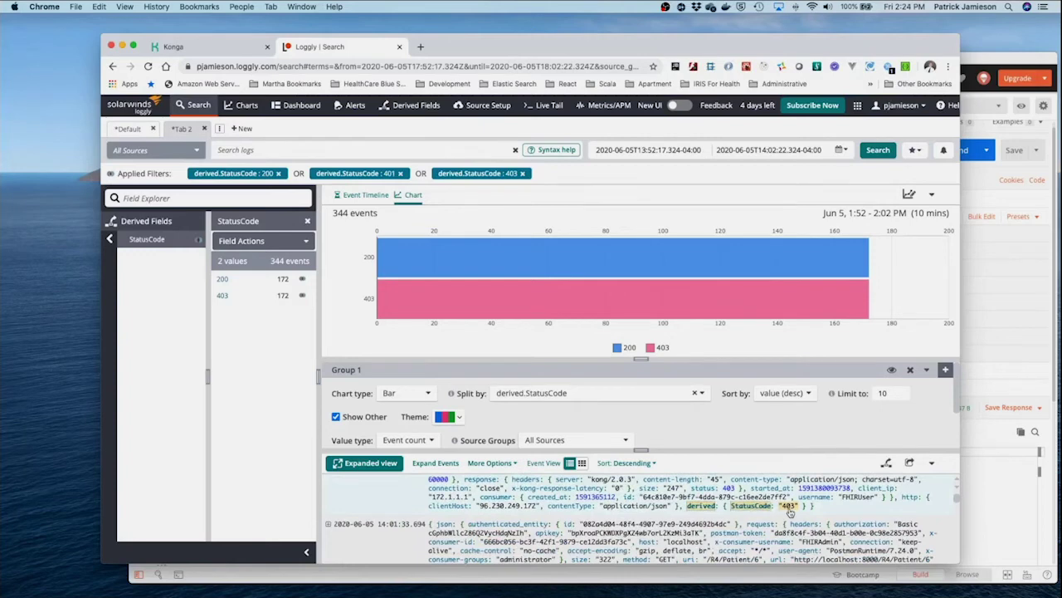
{"action": "scroll", "coordinate": [790, 512], "scroll_direction": "down", "scroll_amount": 5}
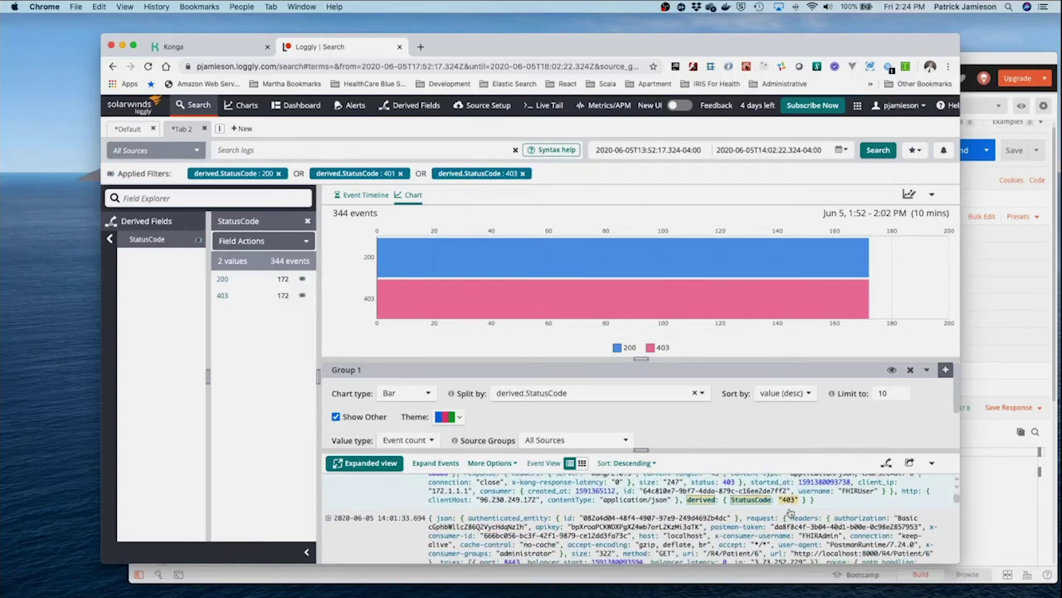
{"action": "scroll", "coordinate": [790, 512], "scroll_direction": "down", "scroll_amount": 2}
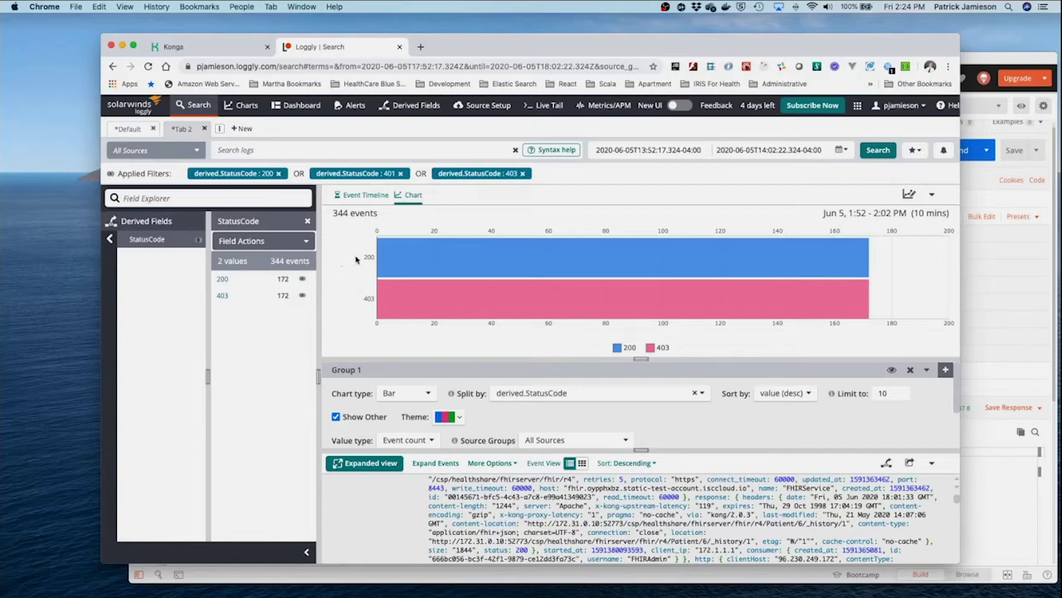
{"action": "mouse_move", "coordinate": [714, 268]}
{"action": "scroll", "coordinate": [778, 502], "scroll_direction": "down", "scroll_amount": 4}
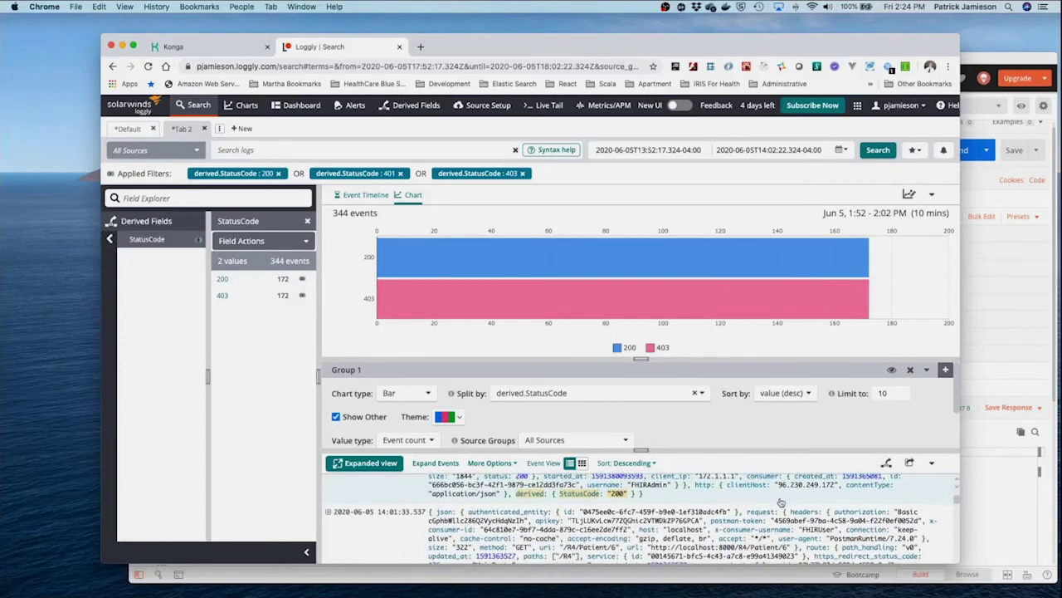
{"action": "scroll", "coordinate": [781, 502], "scroll_direction": "down", "scroll_amount": 2}
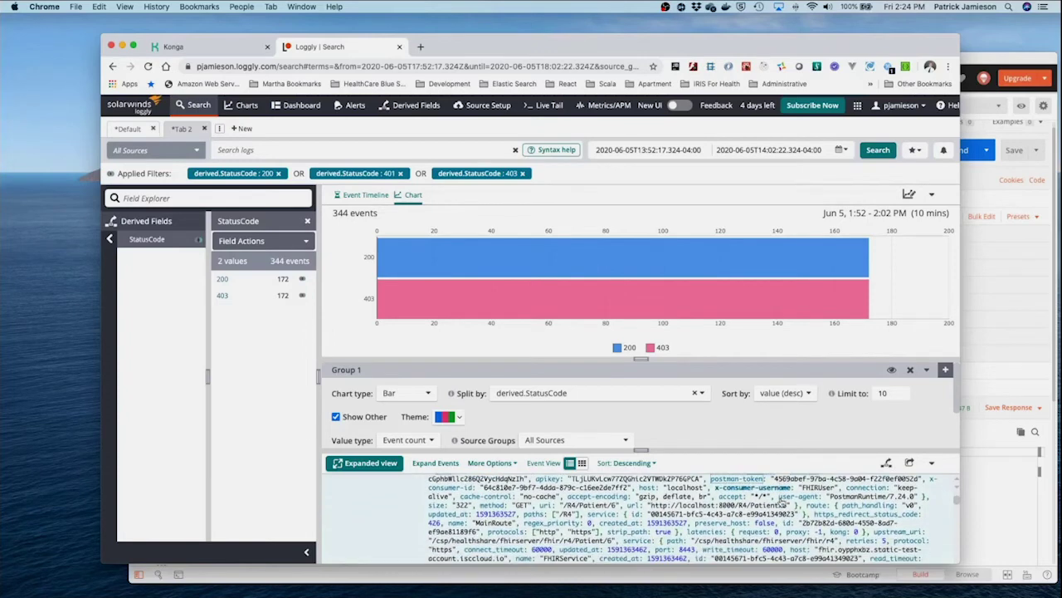
{"action": "scroll", "coordinate": [781, 502], "scroll_direction": "up", "scroll_amount": 1}
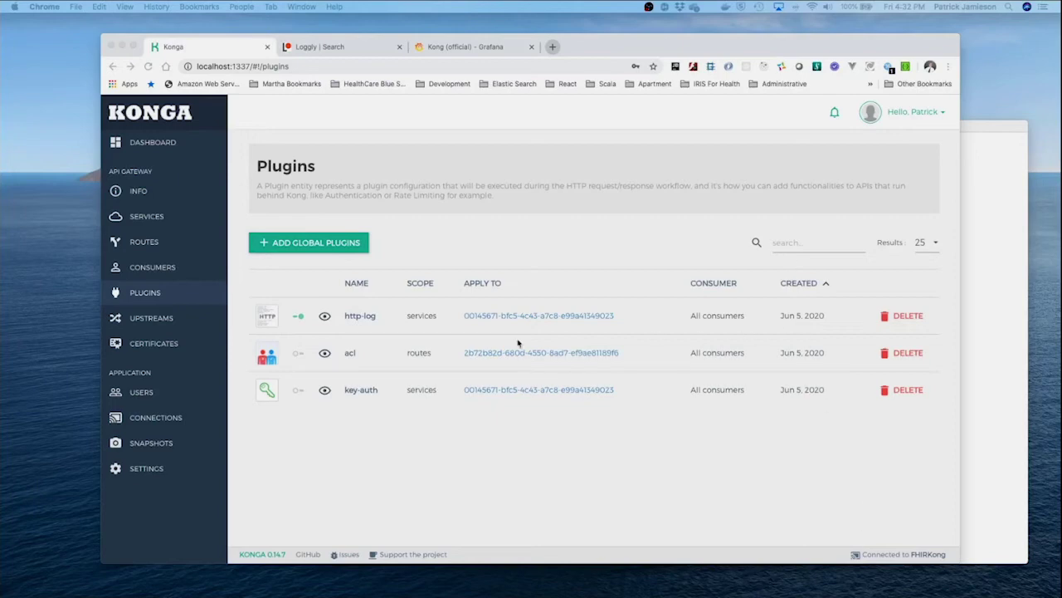
- Add Prometheus as a global plugin from Analytics & Monitoring, then go to the Grafana tab
{"action": "left_click", "coordinate": [339, 251]}
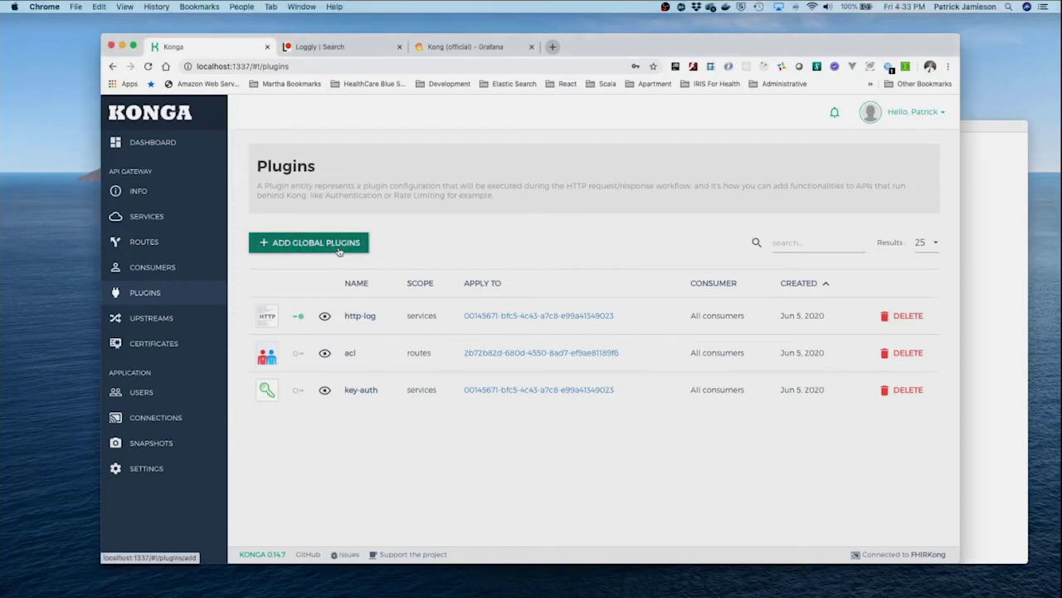
{"action": "left_click", "coordinate": [339, 252]}
{"action": "scroll", "coordinate": [501, 272], "scroll_direction": "down", "scroll_amount": 2}
{"action": "scroll", "coordinate": [502, 271], "scroll_direction": "down", "scroll_amount": 1}
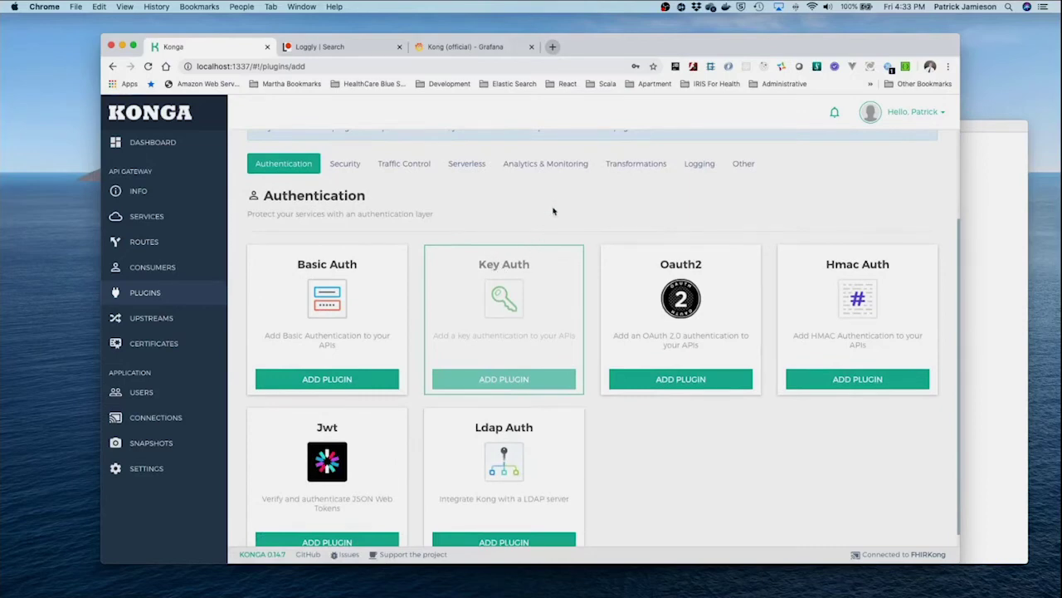
{"action": "left_click", "coordinate": [564, 168]}
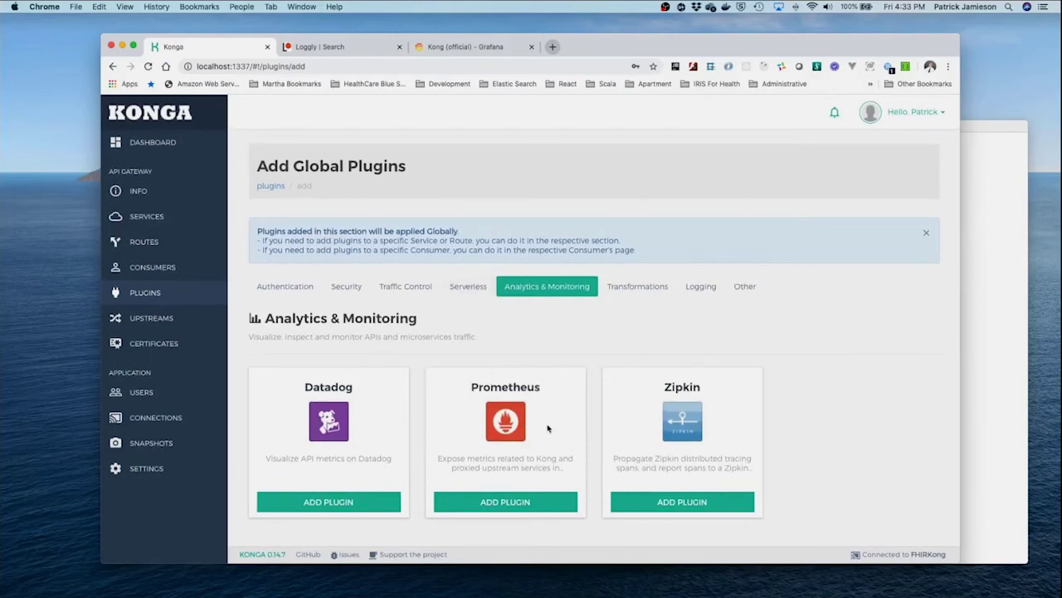
{"action": "left_click", "coordinate": [521, 508]}
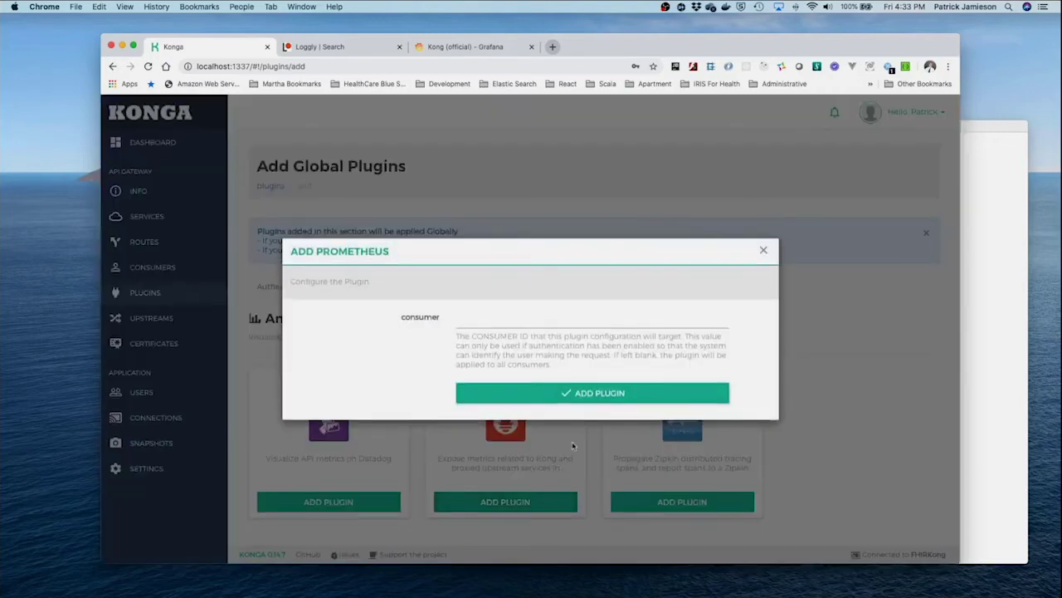
{"action": "left_click", "coordinate": [585, 396]}
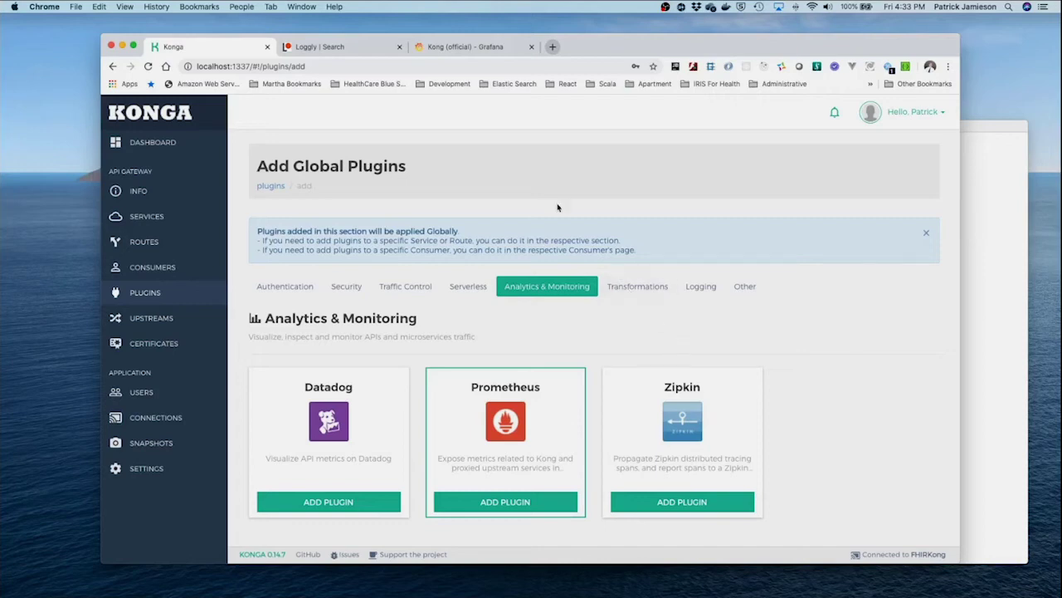
{"action": "left_click", "coordinate": [472, 48]}
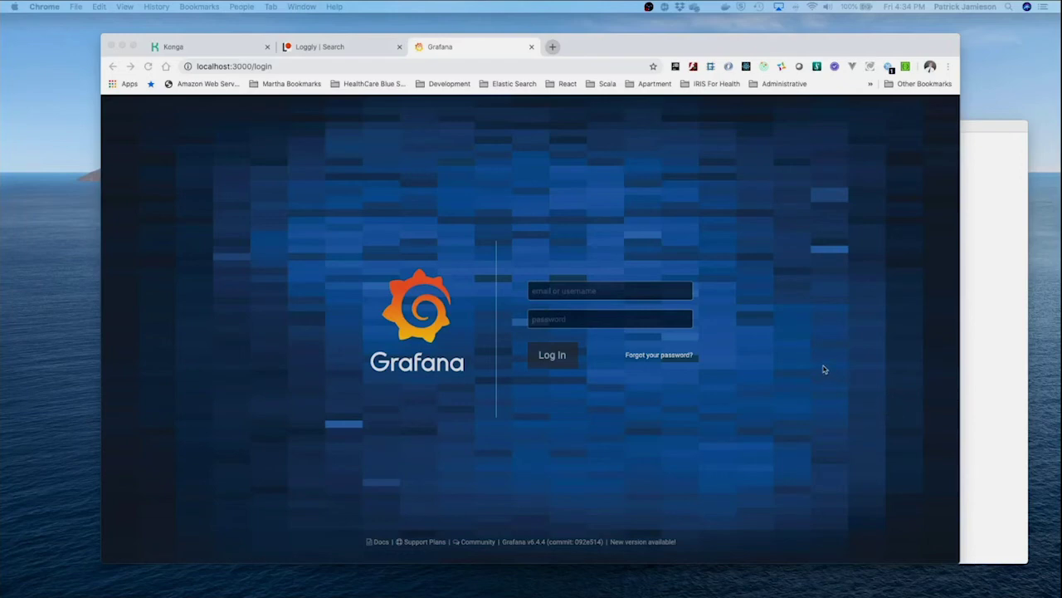
- Enter the Grafana username and password and log in
{"action": "left_click", "coordinate": [617, 292]}
{"action": "type", "text": "admin"}
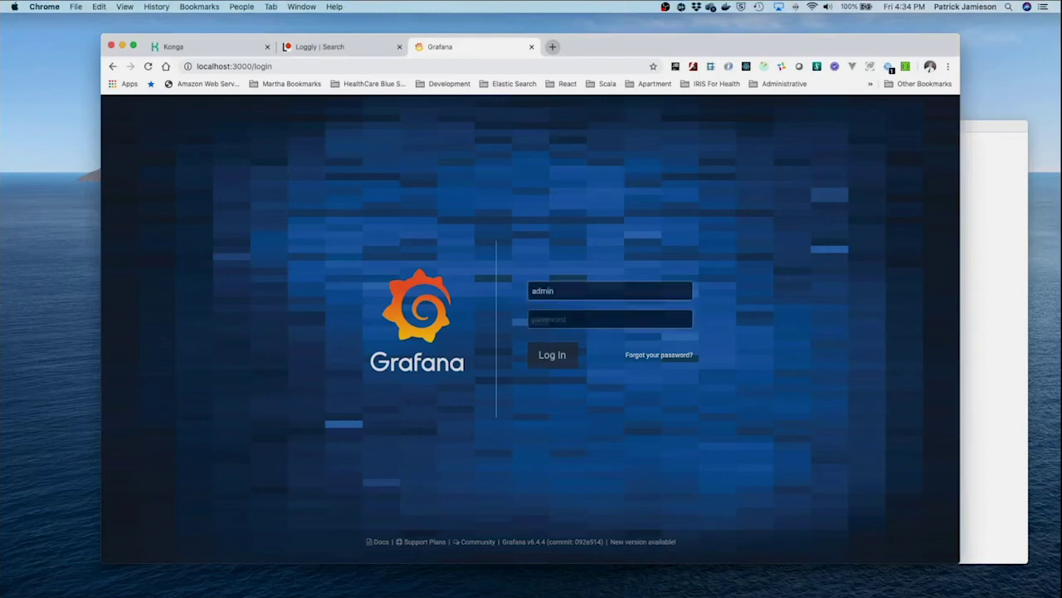
{"action": "left_click", "coordinate": [609, 317]}
{"action": "type", "text": "admin"}
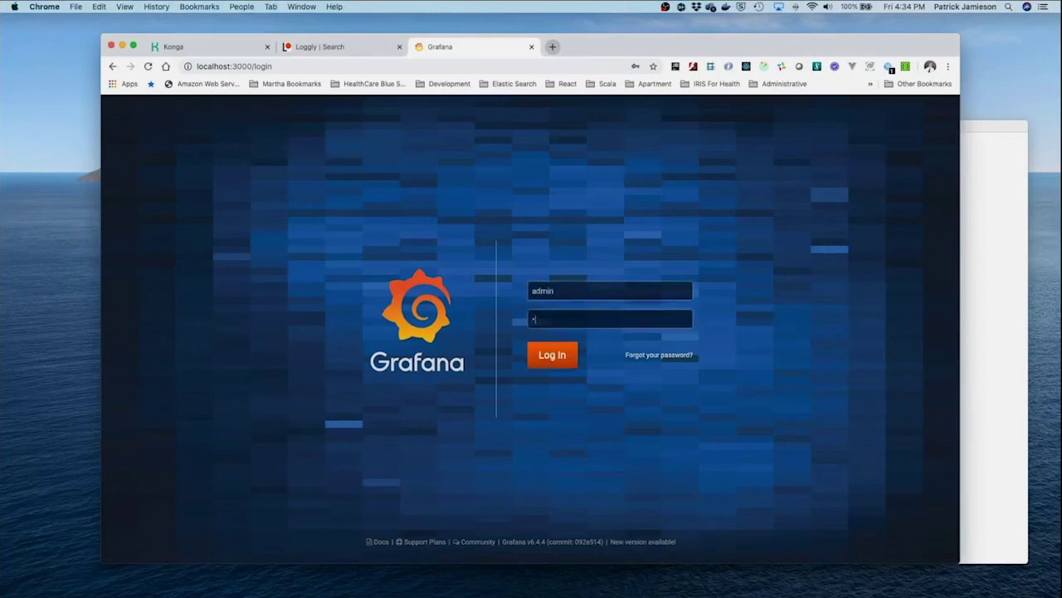
{"action": "type", "text": "123"}
{"action": "key", "text": "Return"}
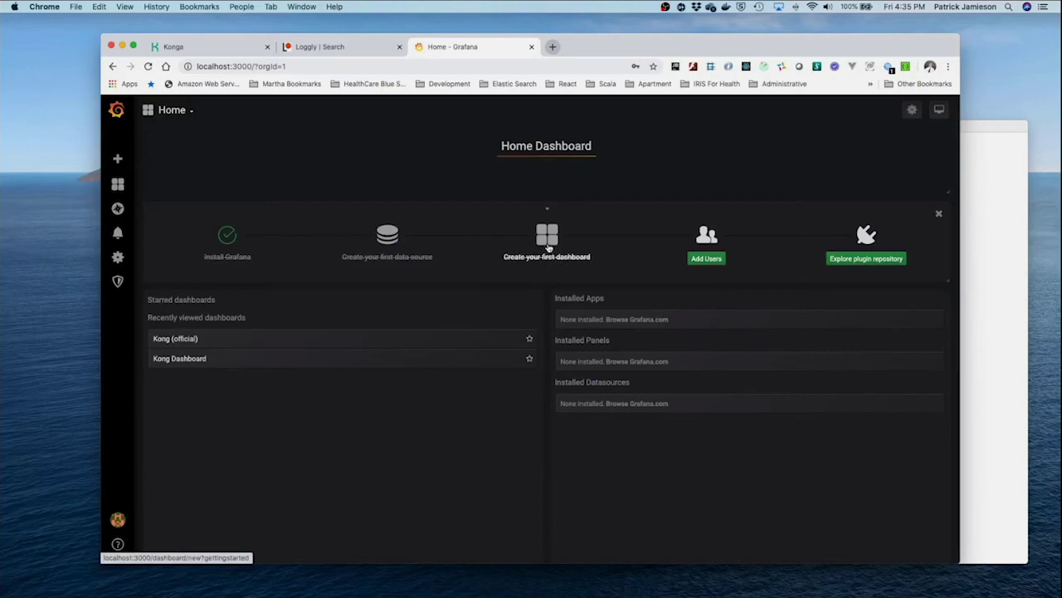
- Open Kong (official), expand the Request rate row, and set the time range to Last 3 hours
{"action": "left_click", "coordinate": [547, 247]}
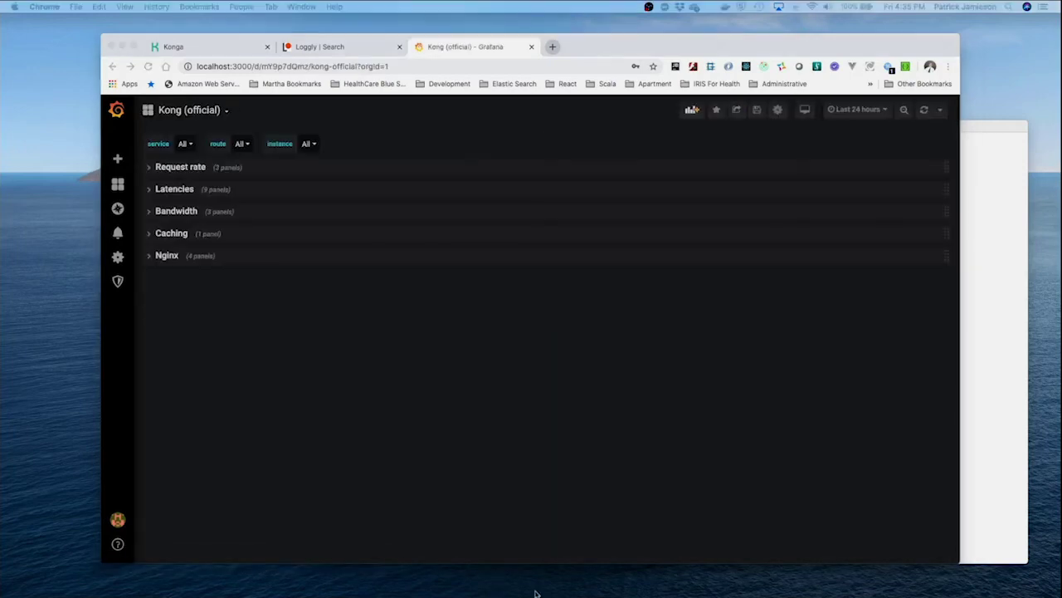
{"action": "left_click", "coordinate": [152, 173]}
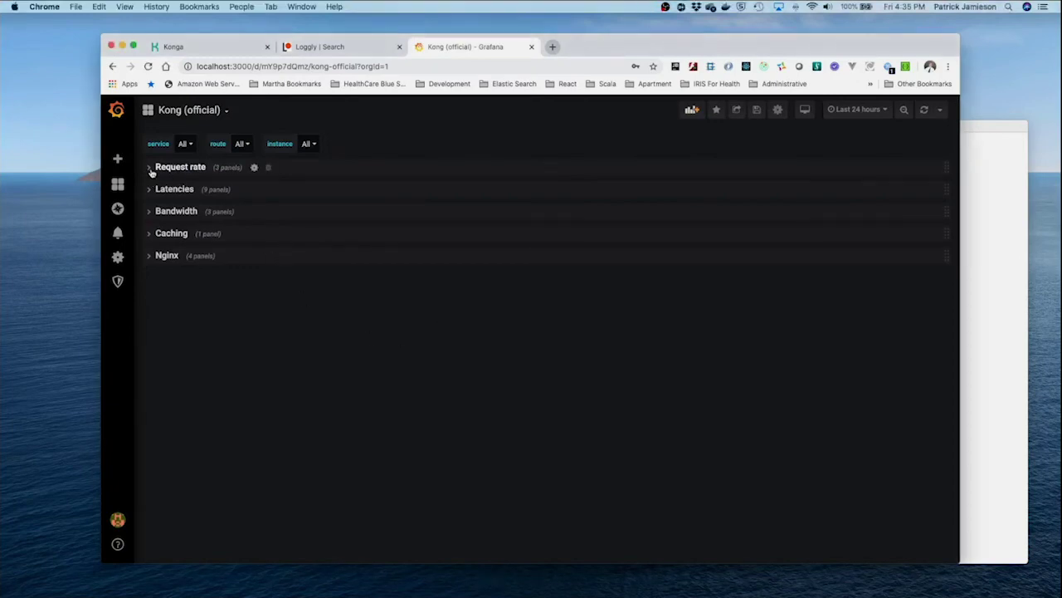
{"action": "left_click", "coordinate": [152, 170]}
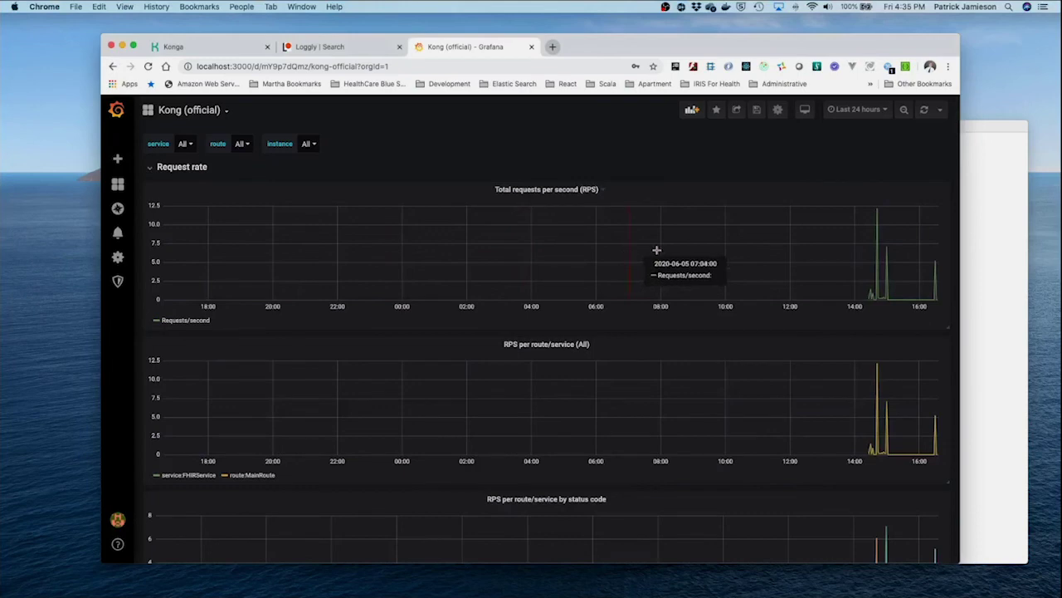
{"action": "left_click", "coordinate": [888, 112]}
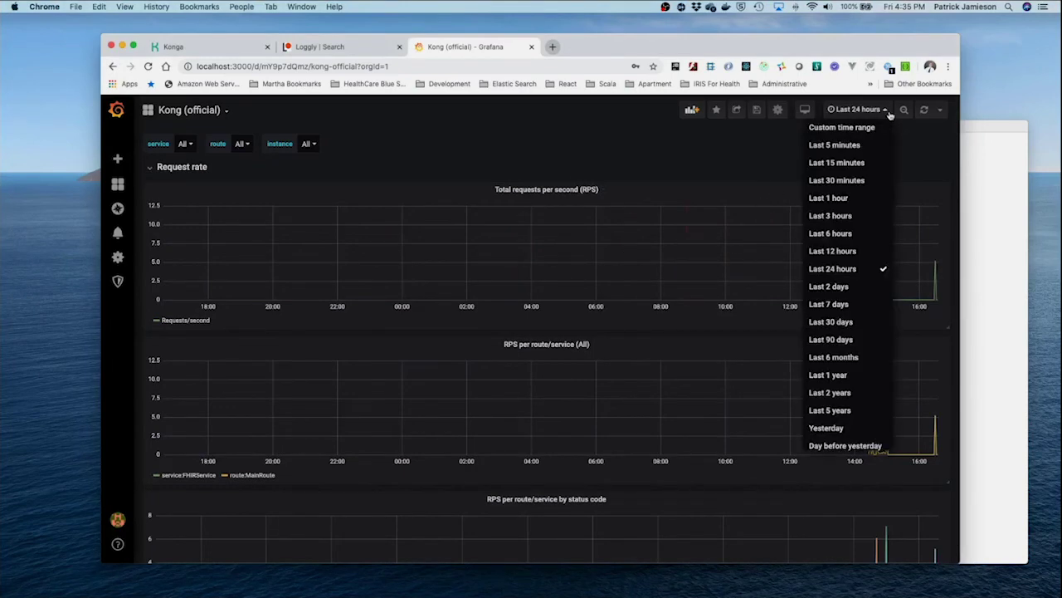
{"action": "left_click", "coordinate": [869, 221]}
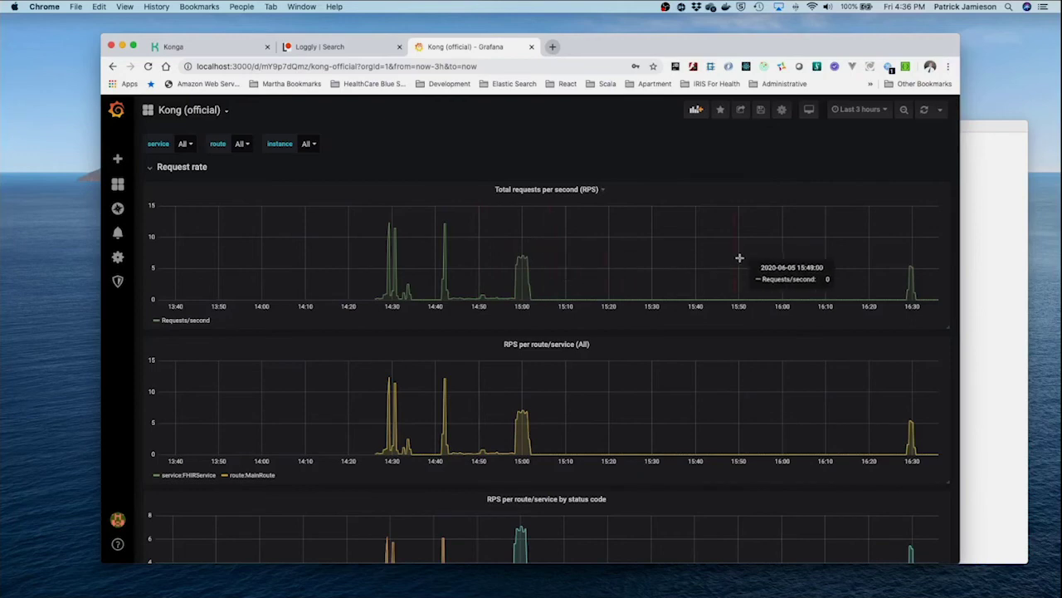
- Scroll past the Request rate graphs and expand the Latencies row to reveal the Proxy Latency panels
{"action": "scroll", "coordinate": [659, 341], "scroll_direction": "down", "scroll_amount": 2}
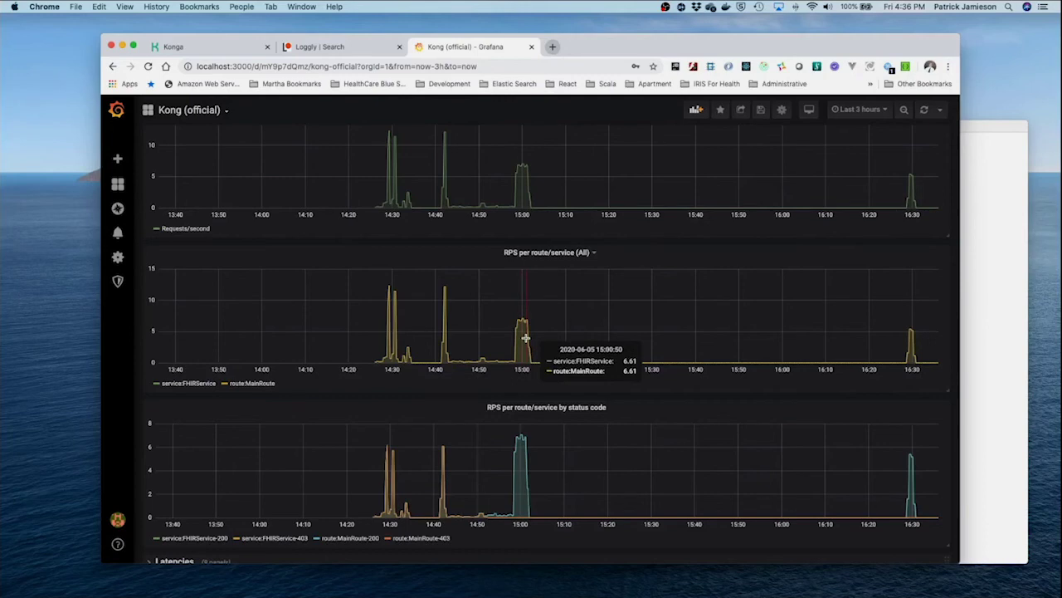
{"action": "scroll", "coordinate": [525, 338], "scroll_direction": "down", "scroll_amount": 2}
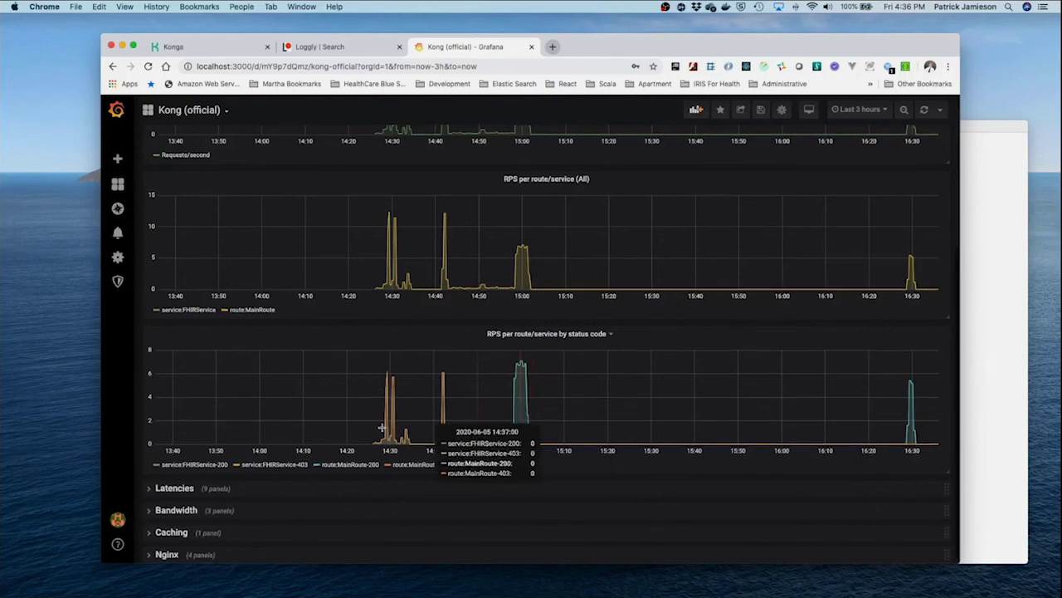
{"action": "left_click", "coordinate": [151, 488]}
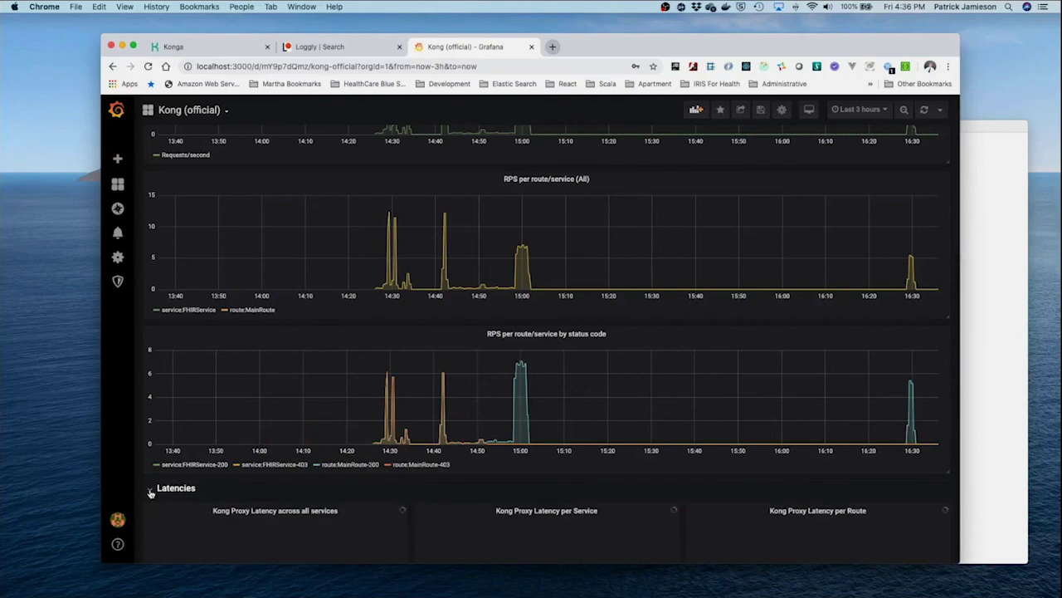
- Below the Upstream Time latency panels, expand the Bandwidth row to show the Total Bandwidth chart
{"action": "scroll", "coordinate": [319, 444], "scroll_direction": "down", "scroll_amount": 5}
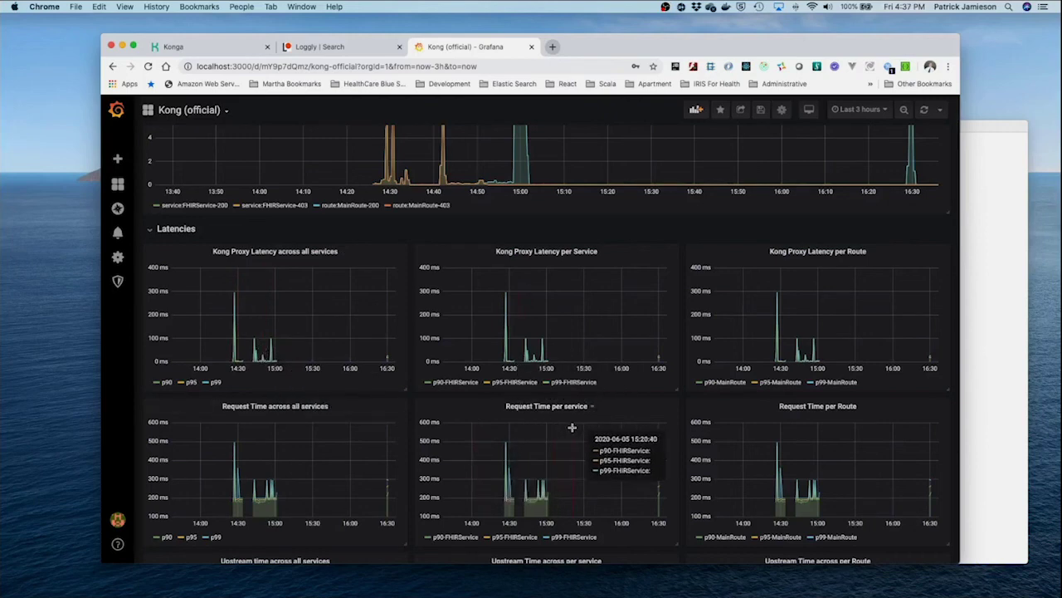
{"action": "scroll", "coordinate": [572, 428], "scroll_direction": "down", "scroll_amount": 2}
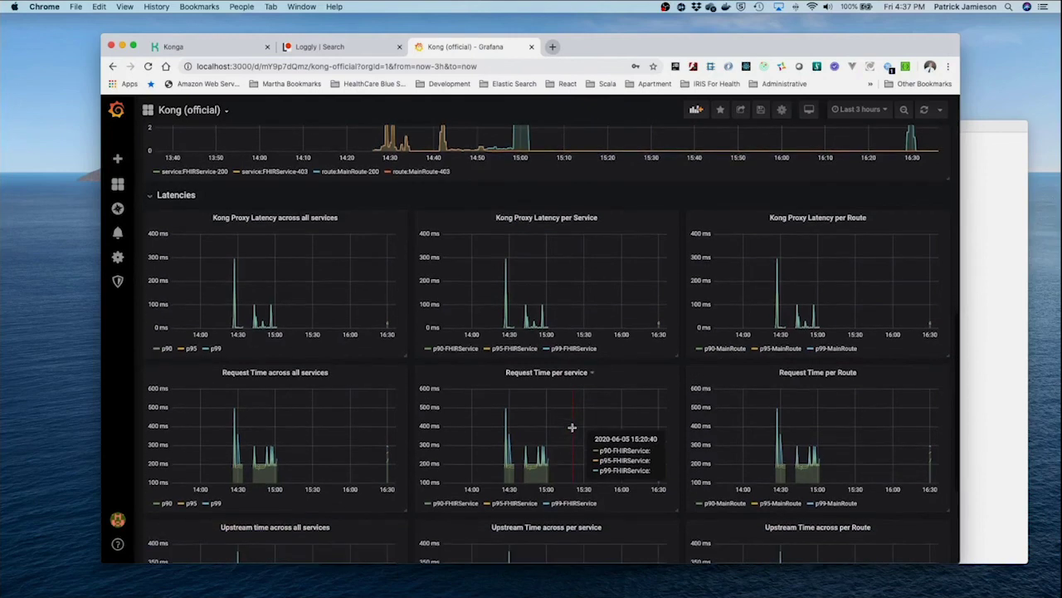
{"action": "scroll", "coordinate": [759, 406], "scroll_direction": "down", "scroll_amount": 2}
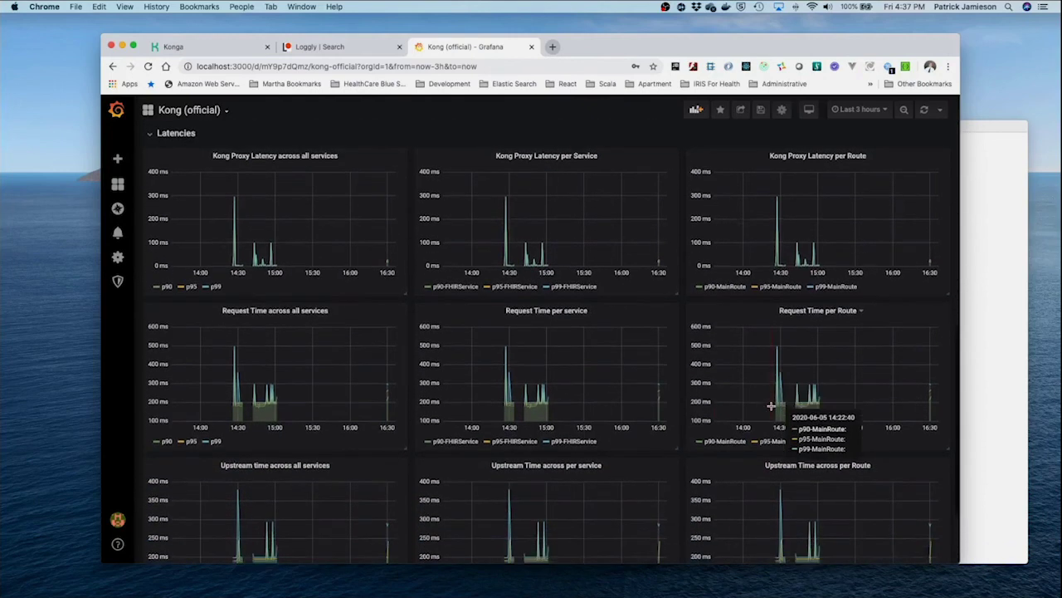
{"action": "scroll", "coordinate": [605, 323], "scroll_direction": "down", "scroll_amount": 3}
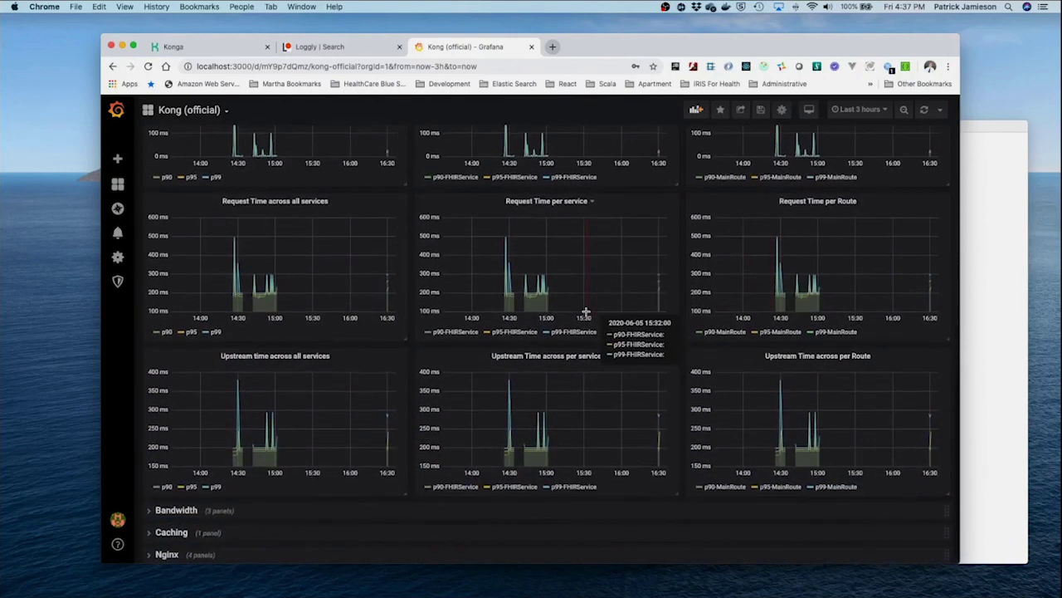
{"action": "left_click", "coordinate": [153, 513]}
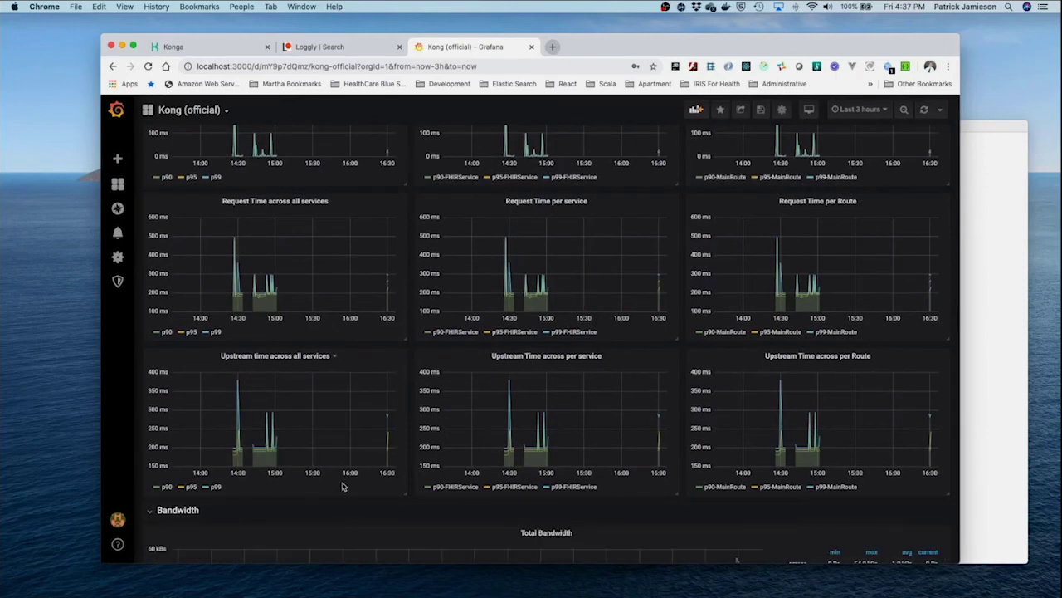
{"action": "scroll", "coordinate": [342, 485], "scroll_direction": "down", "scroll_amount": 10}
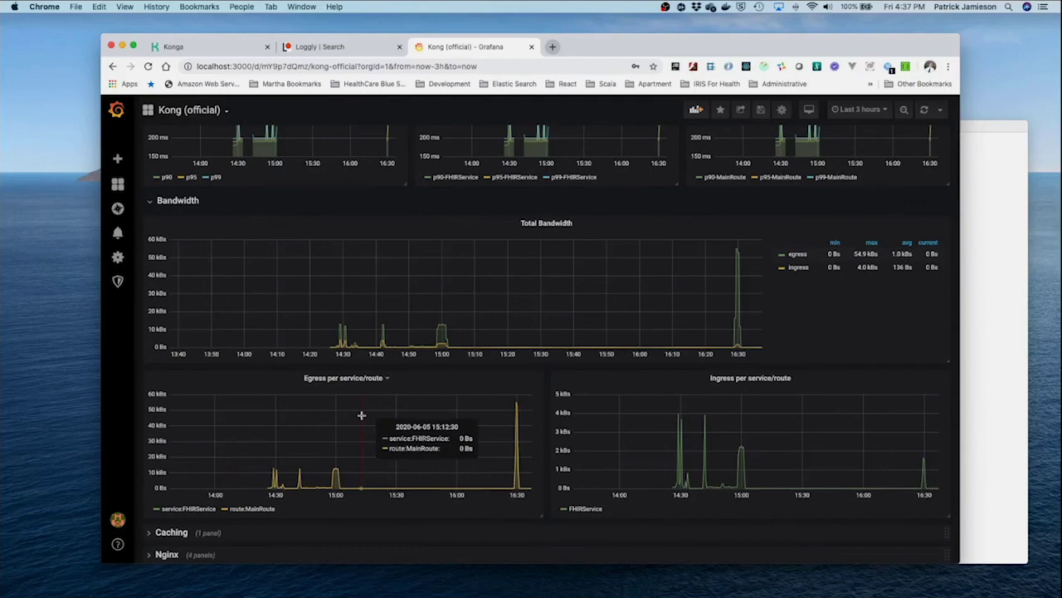